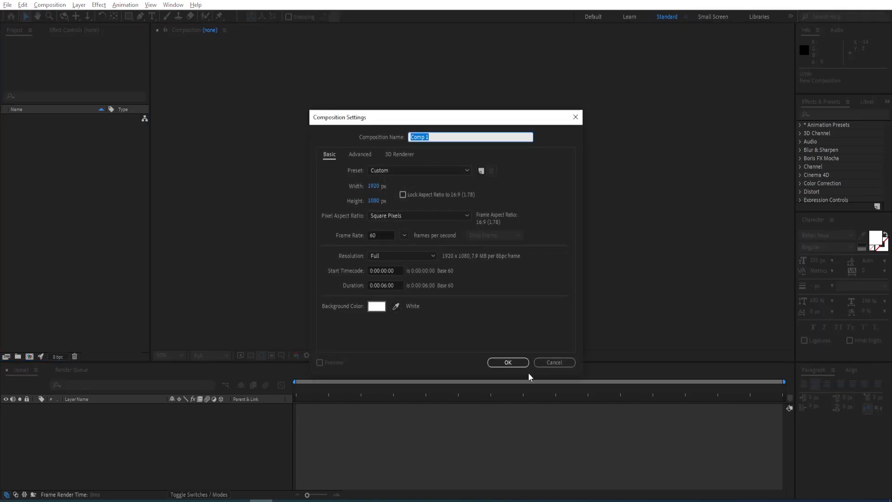
Create the six-second 1920 x 1080, 60 fps composition with a white background and draw an ellipse with fill 725AC1 near its center
left_click(505, 363)
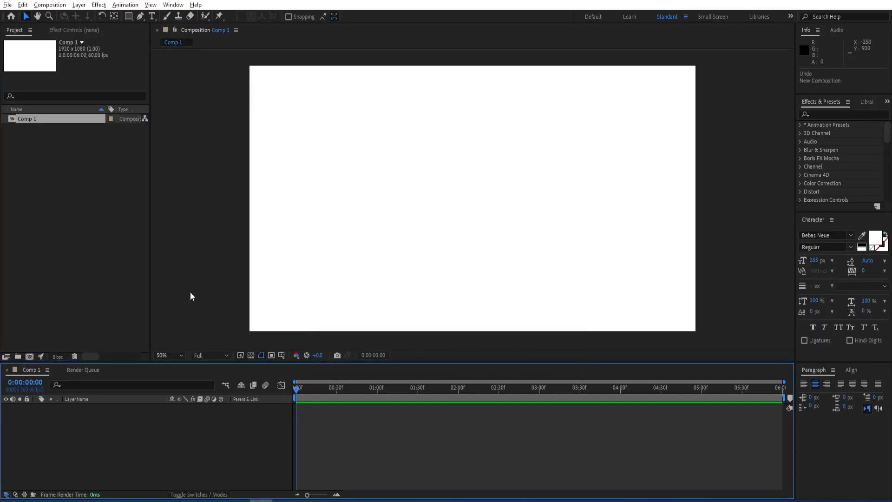
left_click(129, 18)
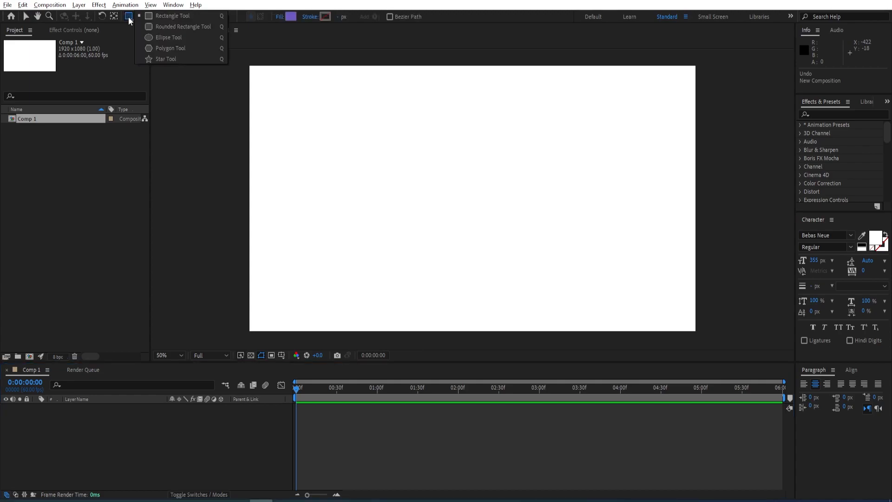
left_click(169, 37)
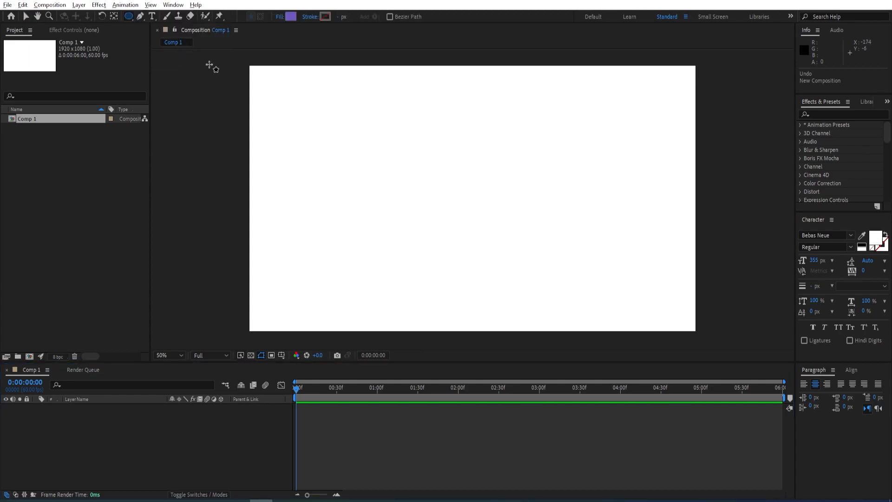
left_click(290, 17)
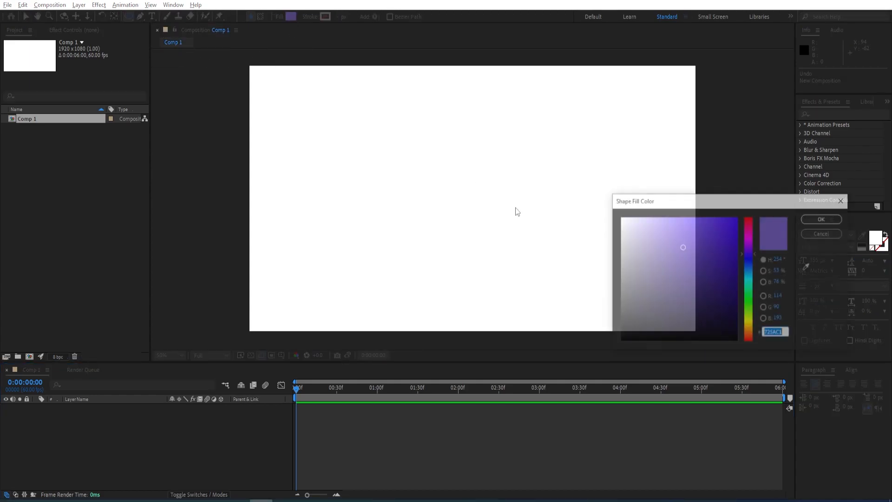
left_click(822, 218)
mouse_move(418, 162)
left_mouse_down()
mouse_move(515, 258)
mouse_move(475, 224)
mouse_move(568, 259)
mouse_move(513, 242)
left_mouse_up()
key("space")
key("space")
left_click_drag(378, 390, 241, 398)
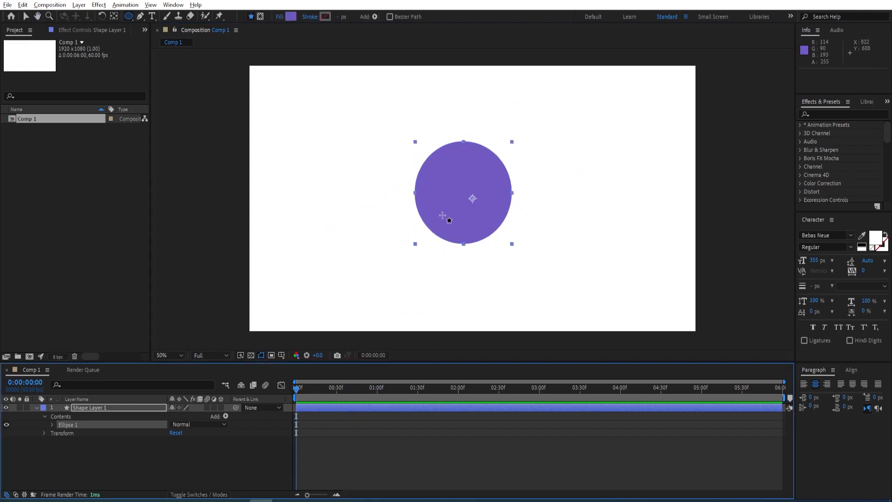
Center the shape layer's anchor point on the ellipse and center the layer in the composition
left_click(120, 407)
key("ctrl+alt+Home")
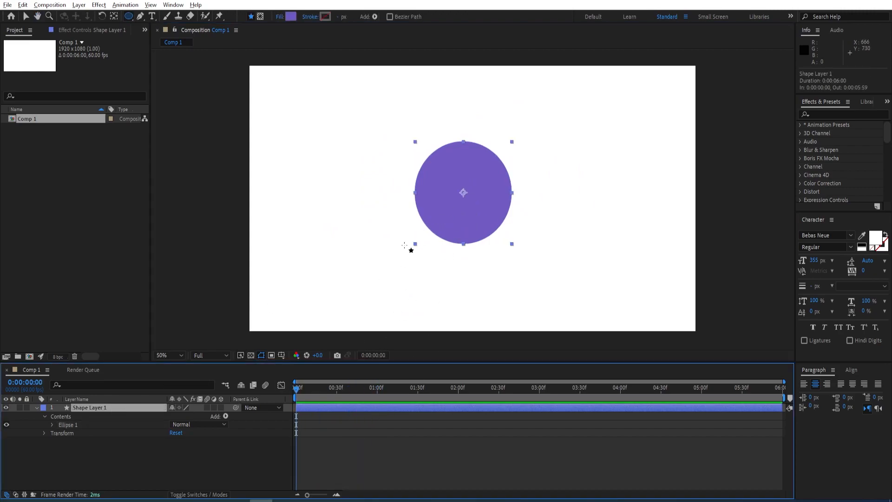
key("ctrl+Home")
key("v")
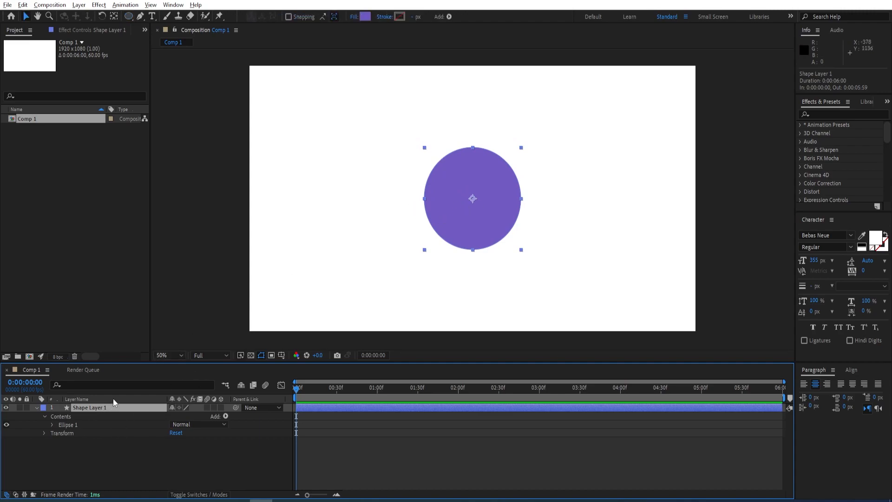
Rename the ellipse's shape layer as circle
key("Return")
type("circle")
key("Return")
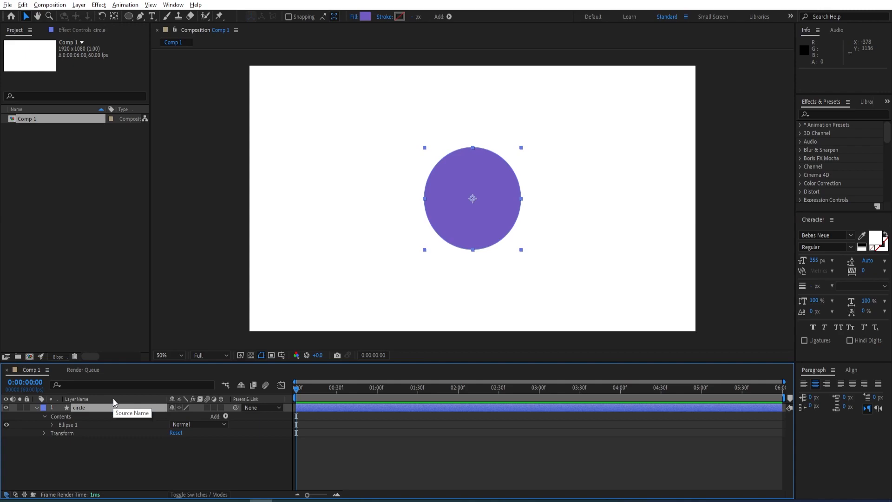
Add a Scale keyframe of 0% to the circle layer at 0:00:00:00
key("s")
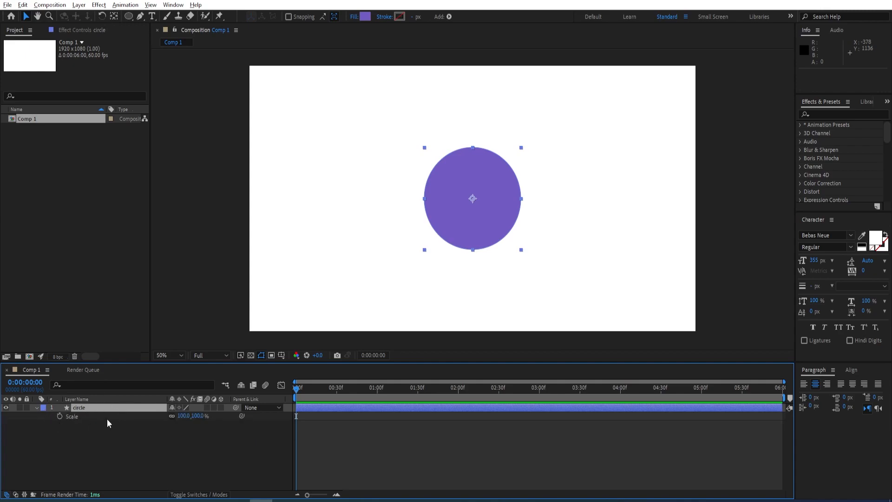
left_click(59, 417)
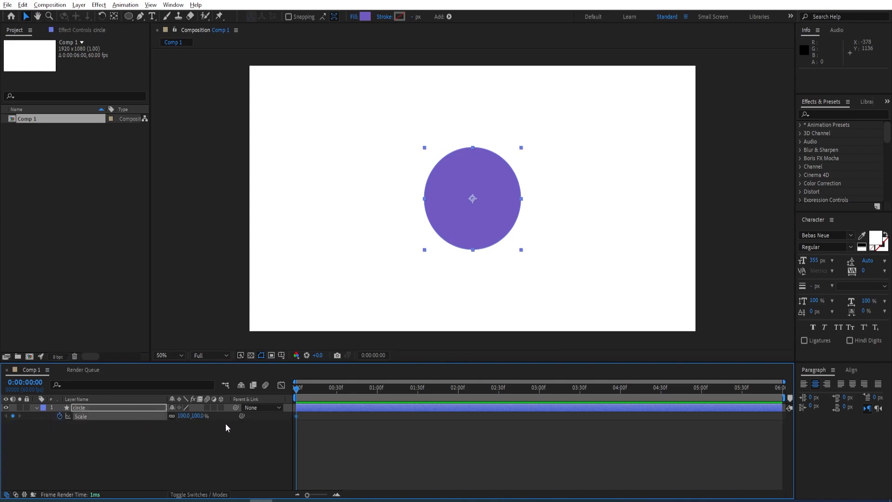
left_click(199, 416)
type("0")
key("Return")
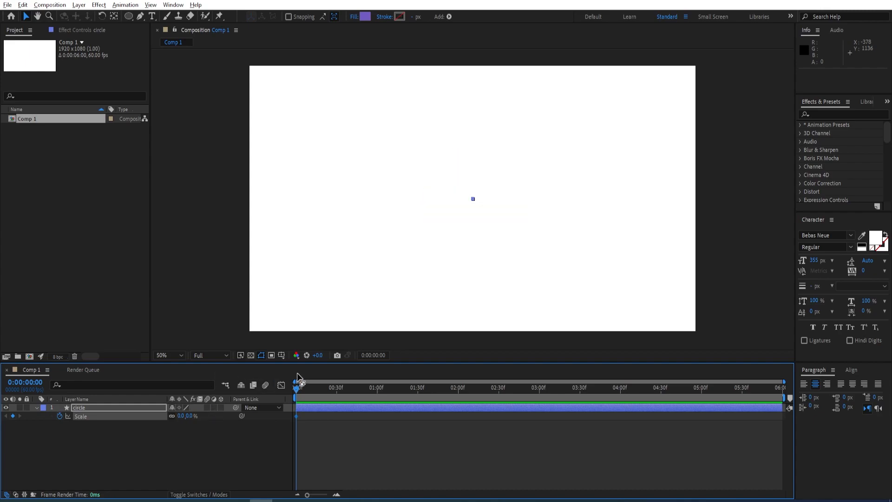
Add a Scale keyframe of 100% to the circle layer at 0:00:00:40
key("shift+Page_Down")
key("shift+Page_Down")
key("shift+Page_Down")
key("shift+Page_Down")
left_click(190, 415)
type("100")
key("Return")
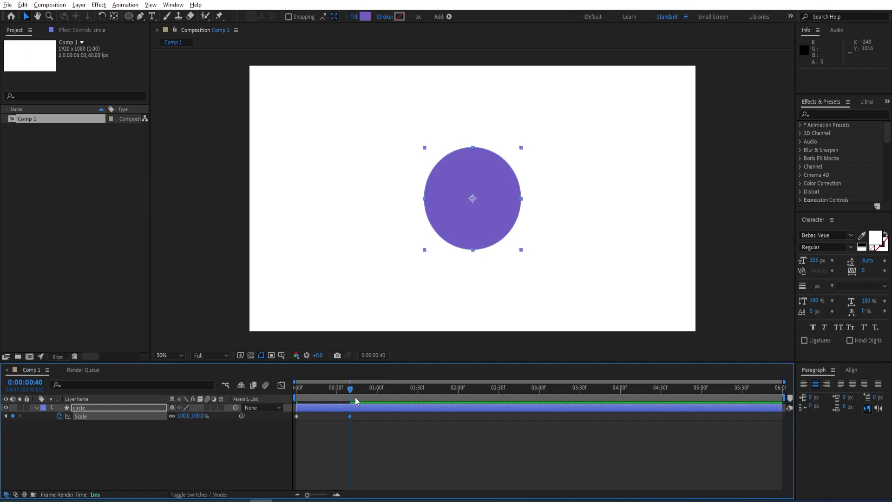
Add a Scale keyframe of 648% at 0:00:01:20 so the circle covers the whole frame
key("space")
left_click_drag(195, 417, 227, 417)
key("comma")
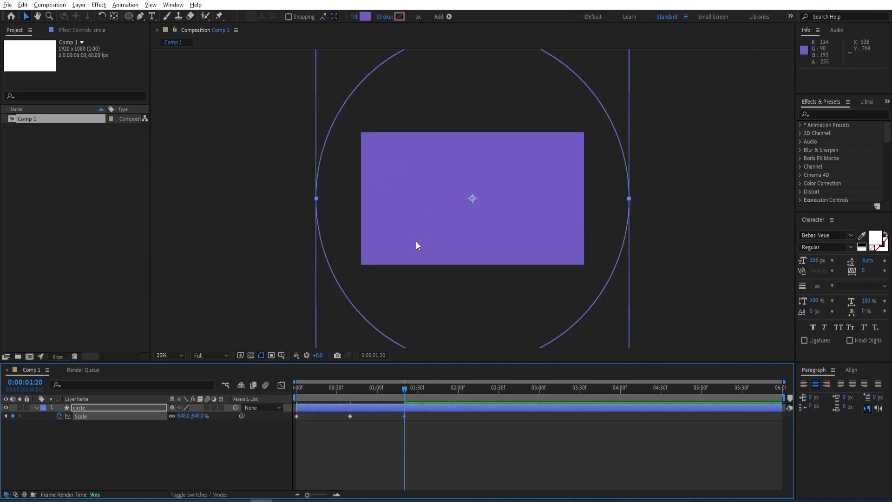
Apply Easy Ease to the circle's three Scale keyframes with sharp mid-interval peaks in the speed graph, and preview the animation
left_click_drag(423, 416, 289, 414)
key("F9")
left_click(281, 385)
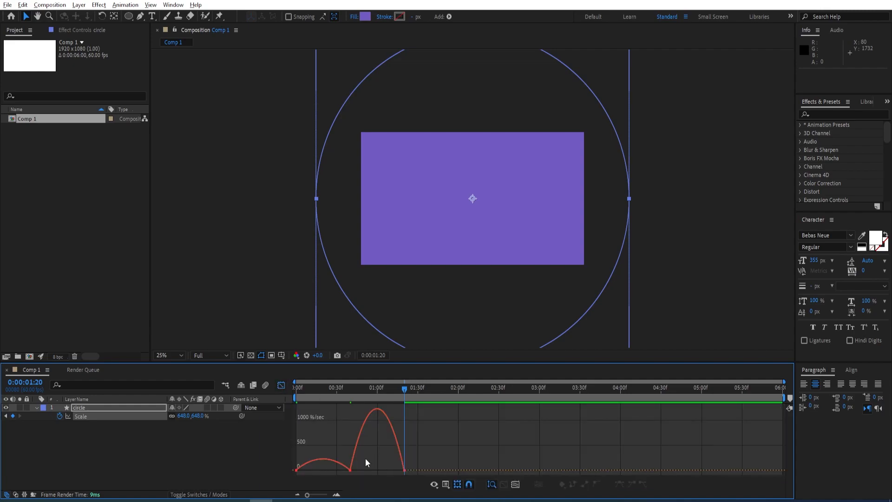
left_click_drag(315, 468, 380, 471)
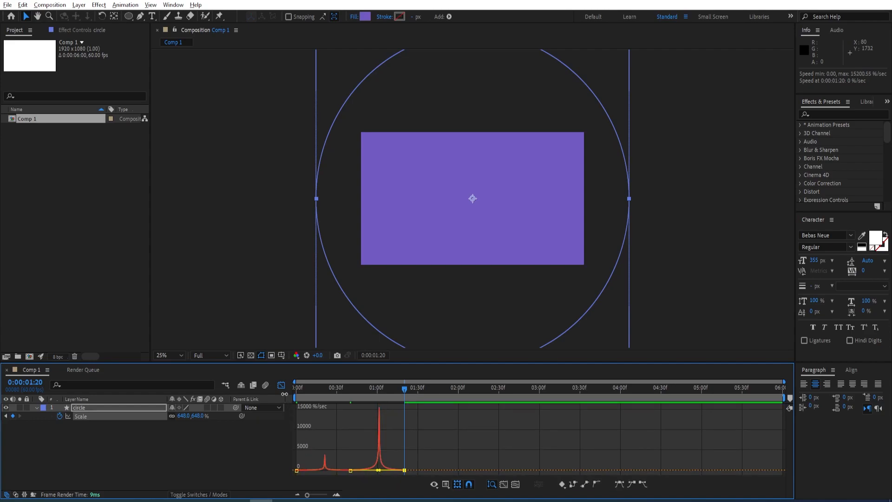
key("shift+F3")
key("space")
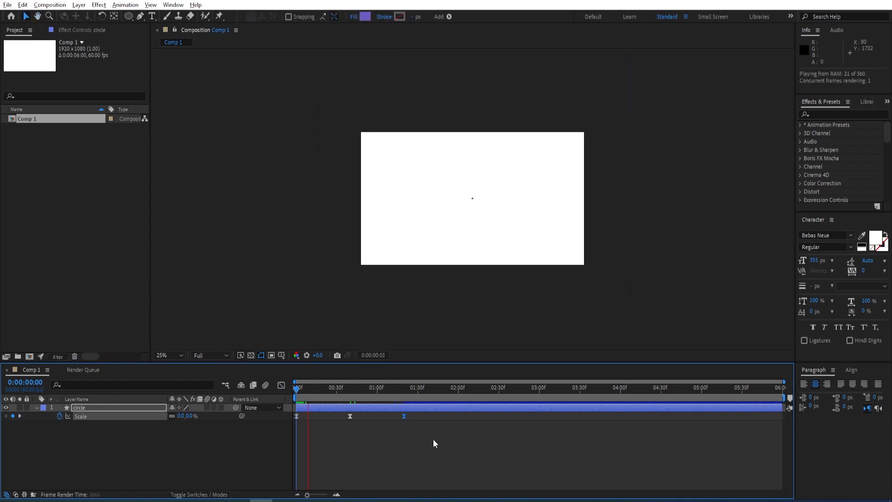
key("space")
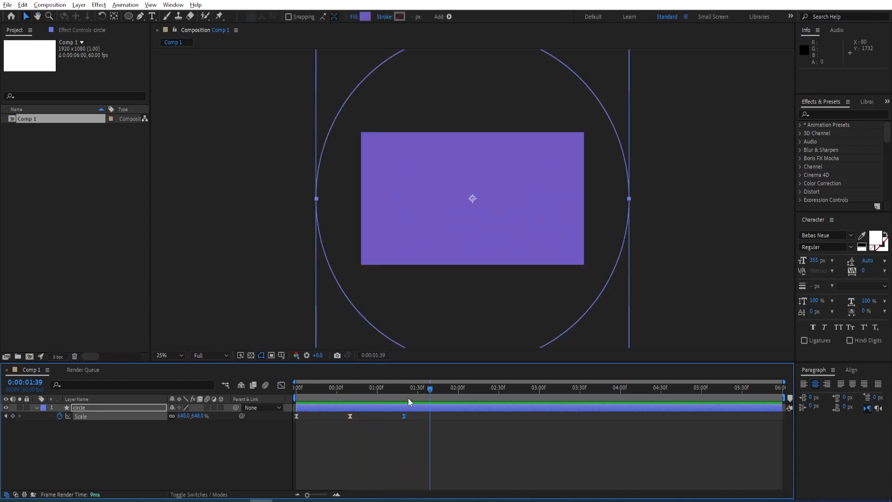
Duplicate the circle layer and shift the copy, circle 2, to start at 0:00:00:40
left_click(36, 407)
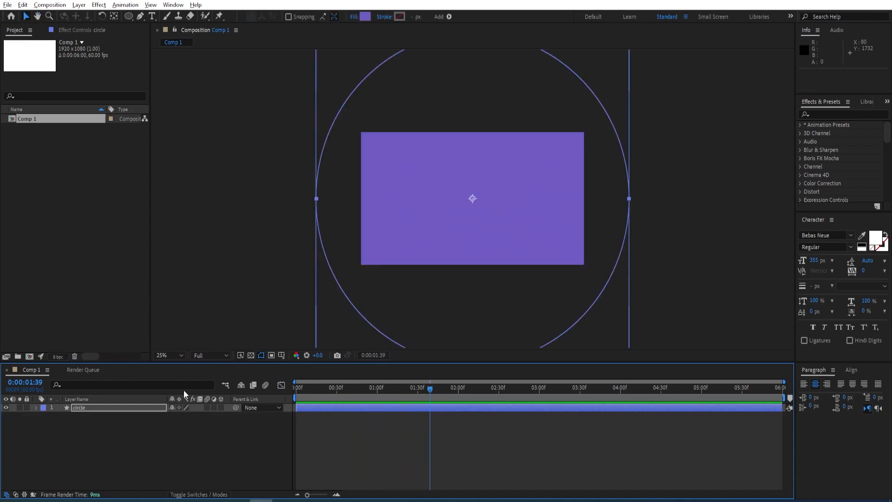
left_click(107, 408)
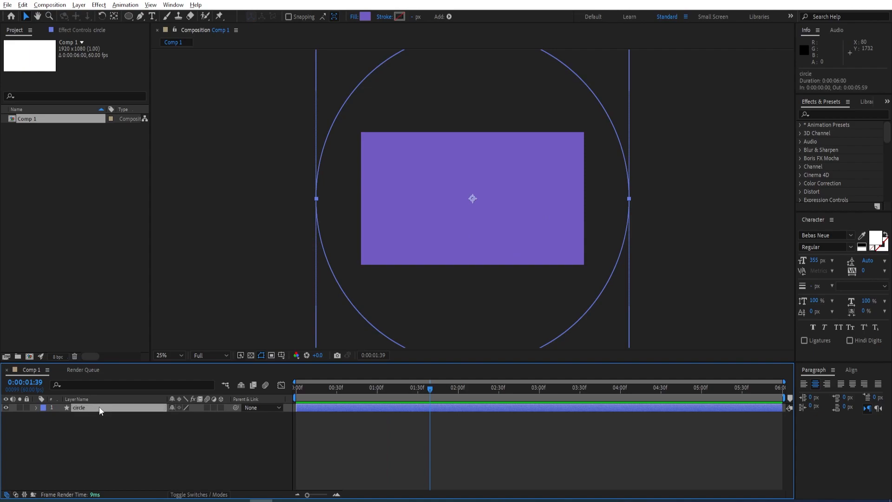
key("ctrl+d")
left_click(86, 415)
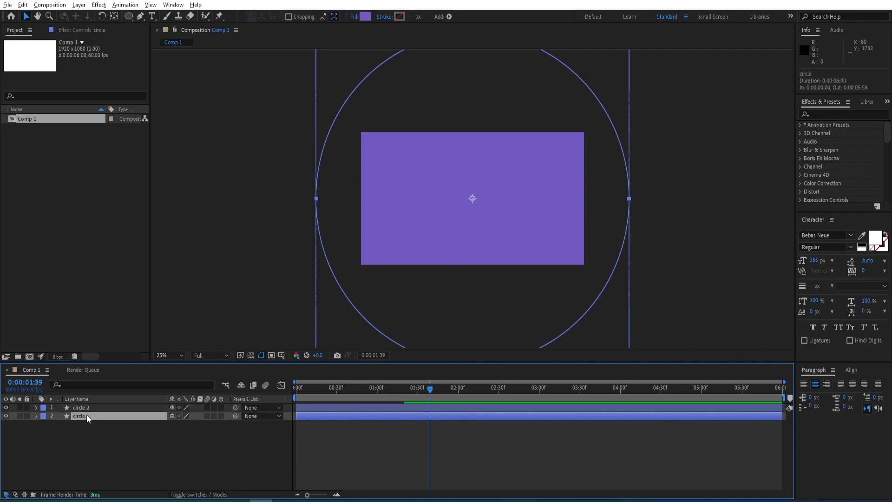
key("s")
left_click_drag(429, 391, 355, 401)
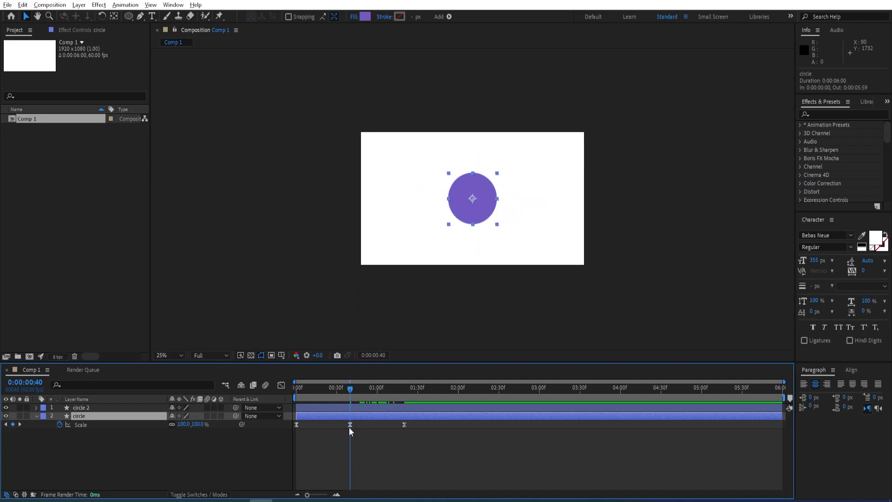
left_click(85, 408)
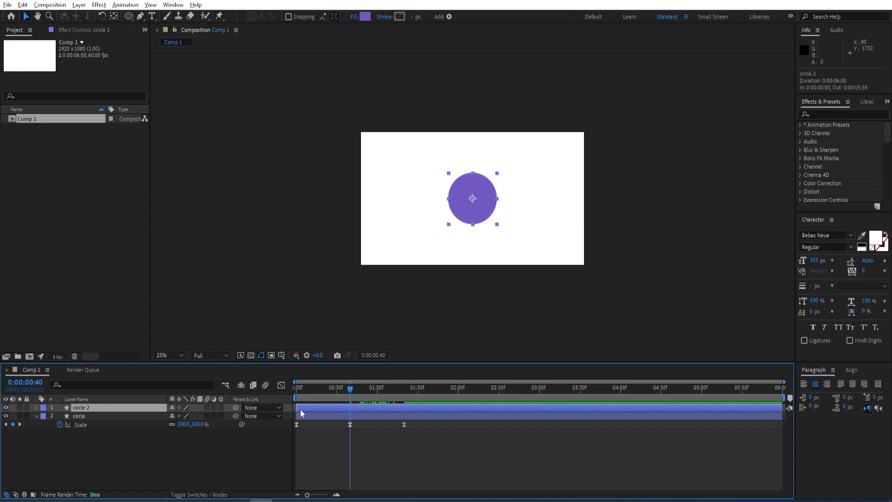
left_click_drag(306, 410, 361, 407)
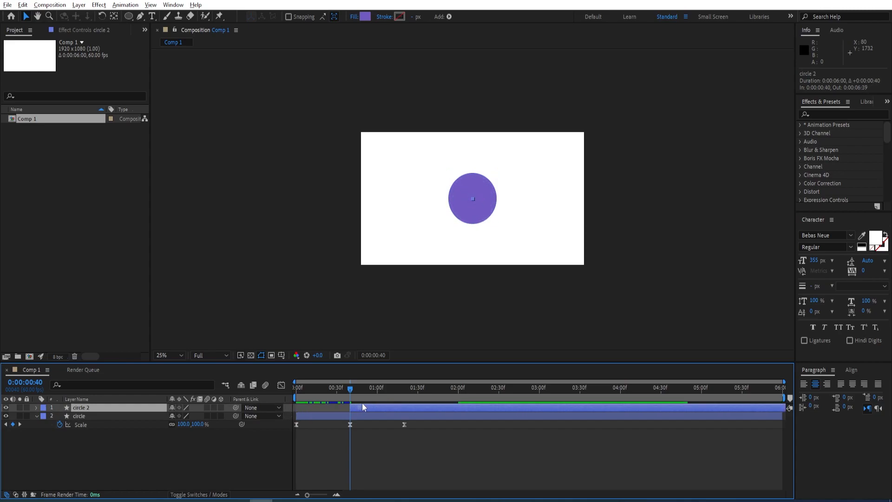
Preview the two staggered circle animations and move the current time to 0:00:00:53
key("space")
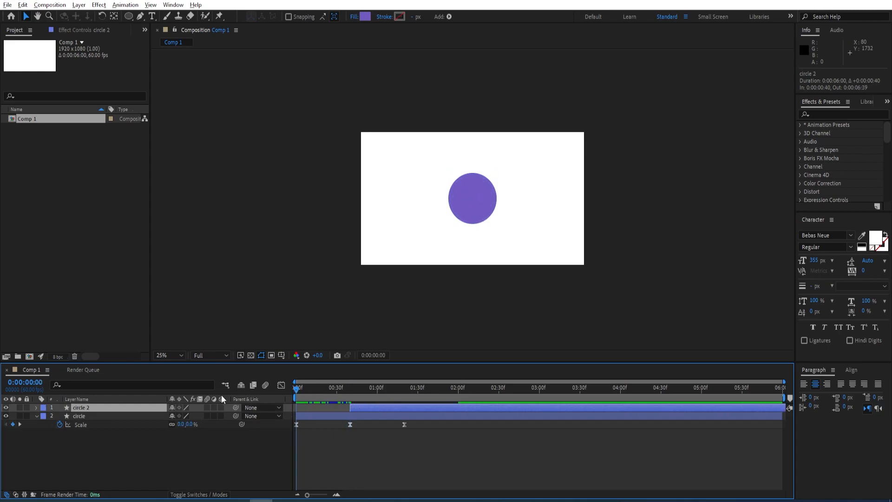
key("space")
left_click_drag(333, 382, 355, 383)
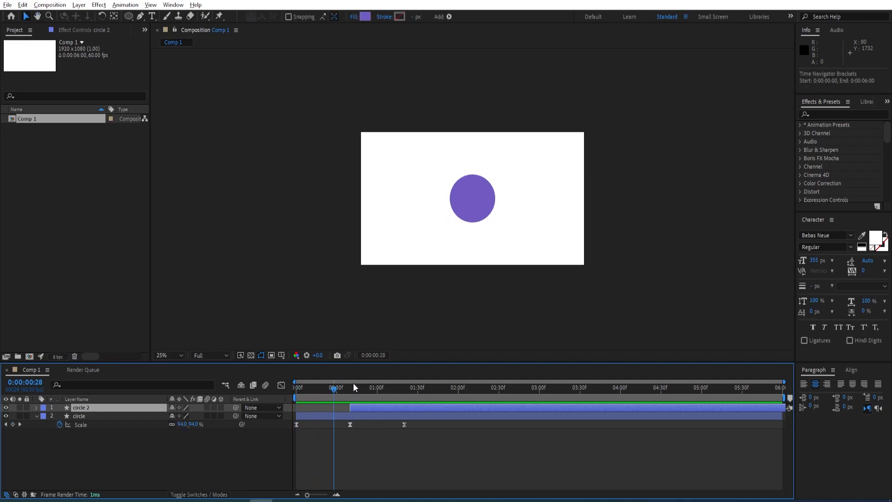
left_click(368, 388)
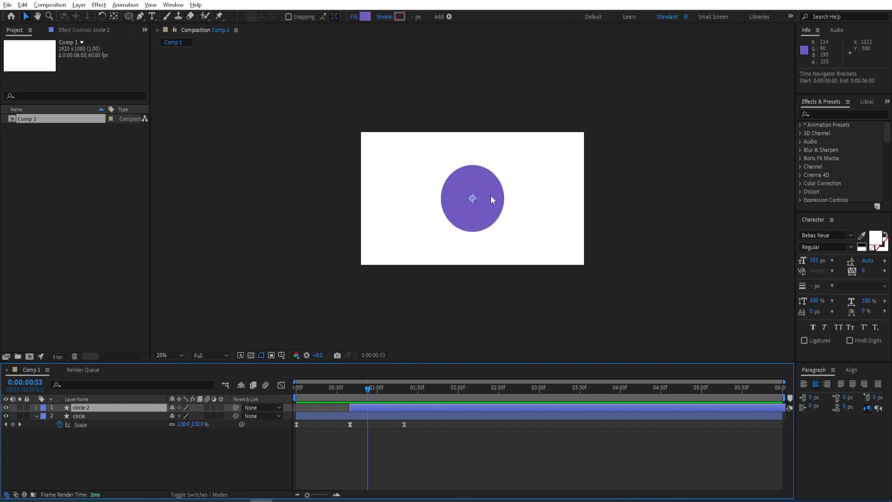
Copy the second color code, 242038, from the fashion slideshow note in Notepad and apply it as circle 2's fill color
left_click(365, 17)
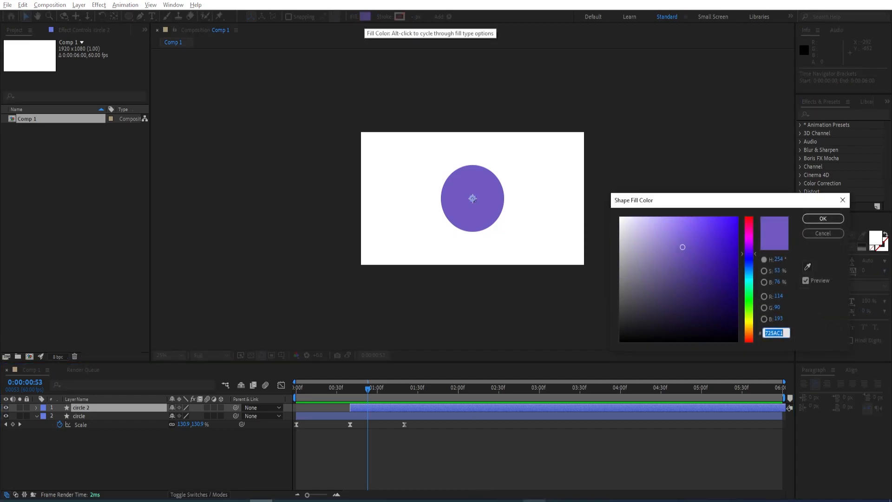
key("alt+Tab")
left_click_drag(77, 100, 56, 100)
key("ctrl+c")
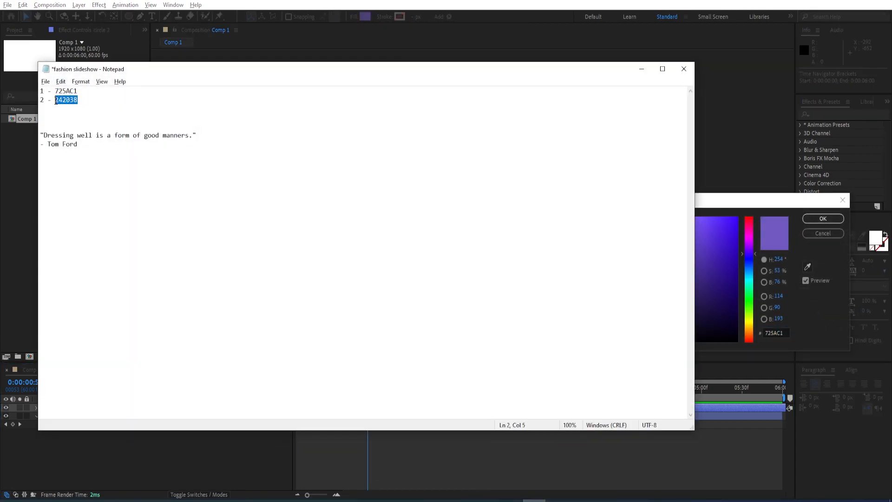
left_click(641, 69)
left_click(780, 333)
key("ctrl+v")
left_click(822, 219)
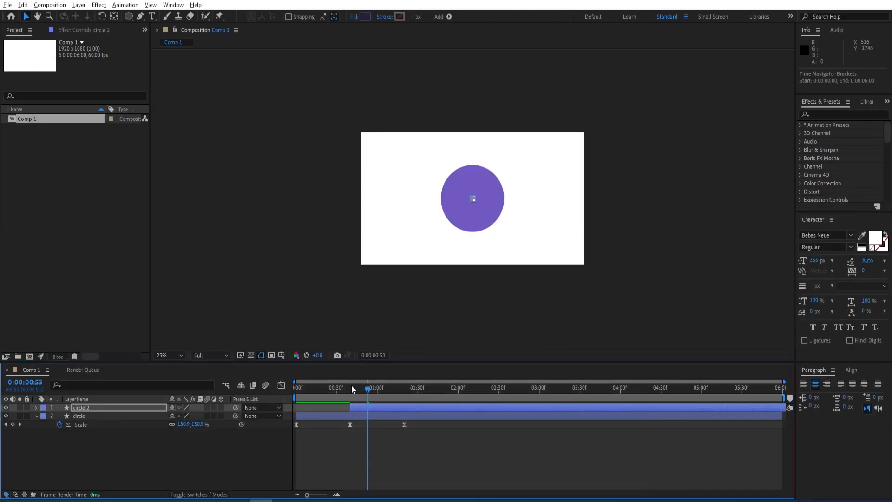
Play the two-color circle transition from the start and set the current time to 0:00:02:05
key("Home")
key("space")
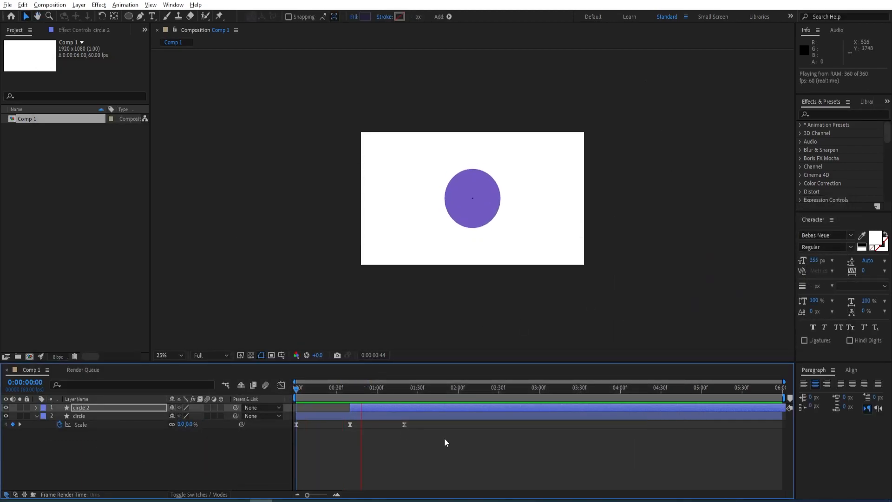
mouse_move(494, 392)
left_mouse_down()
mouse_move(435, 396)
mouse_move(461, 397)
left_mouse_up()
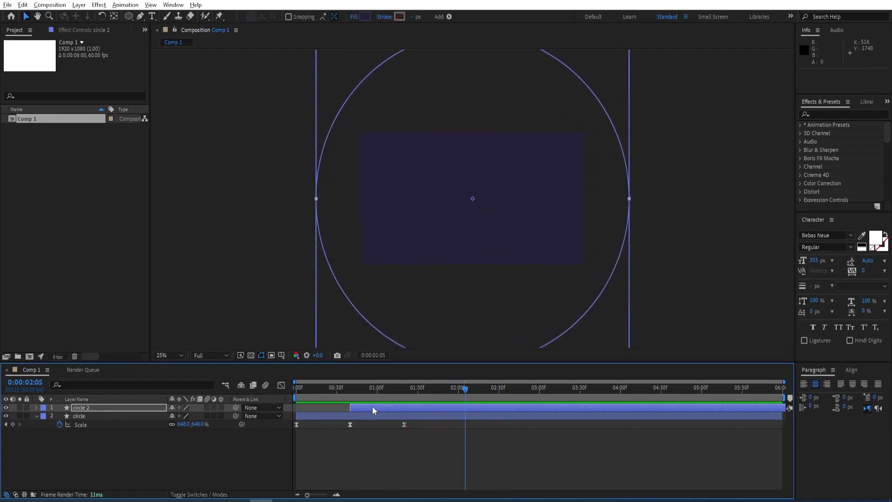
Add a white text layer reading "FASHION." in Bebas Neue Regular at 355 px over the dark background
left_click(205, 450)
key("ctrl+t")
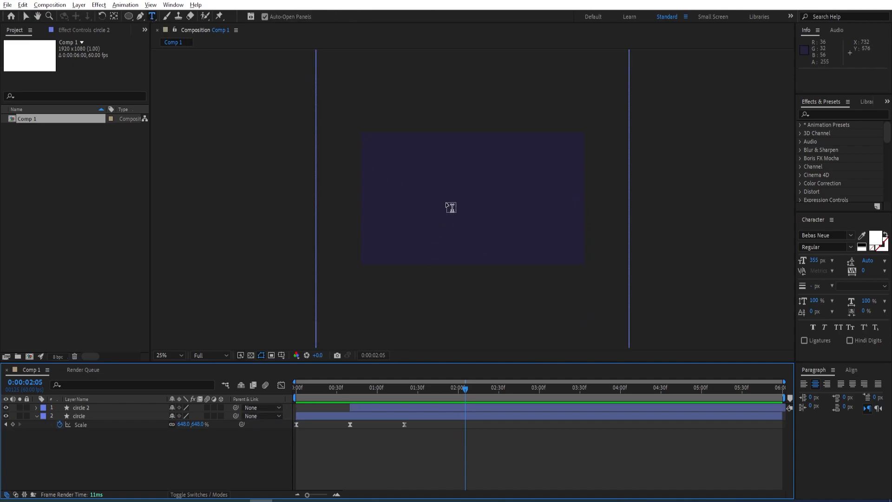
left_click(447, 209)
type("FASHION.")
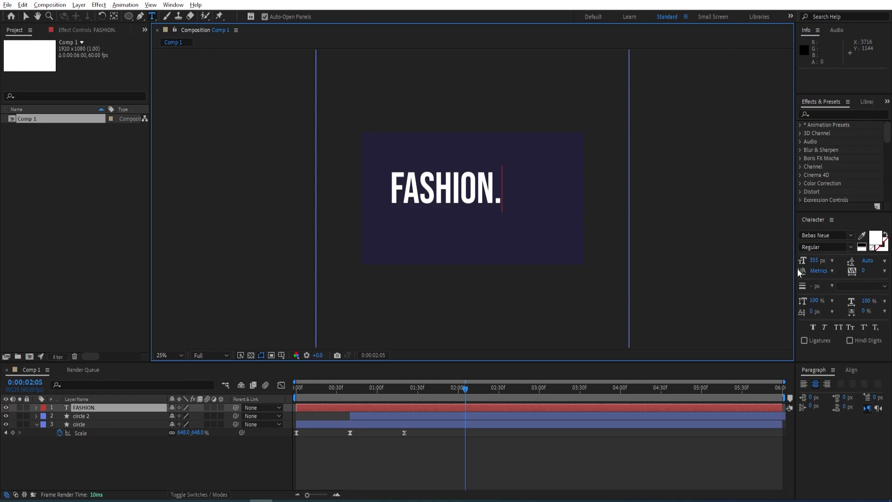
Center the FASHION. layer's anchor point on its text and center the layer in the composition
left_click(85, 407)
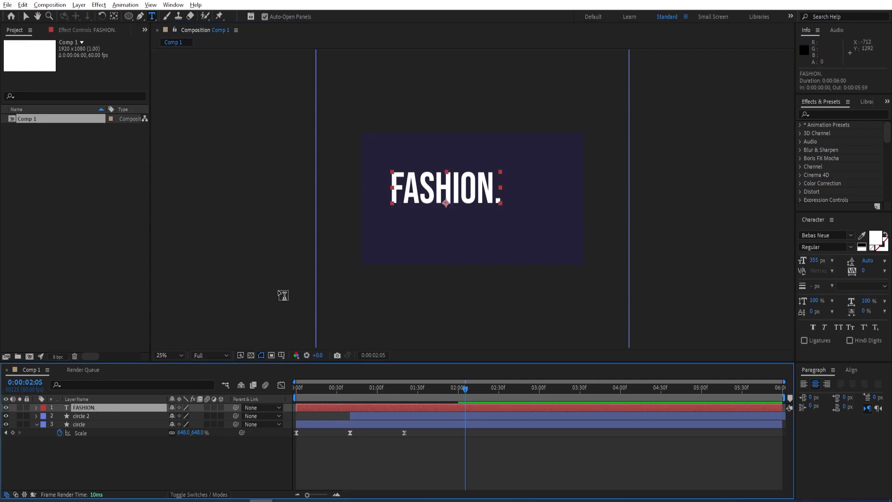
key("ctrl+alt+Home")
key("ctrl+Home")
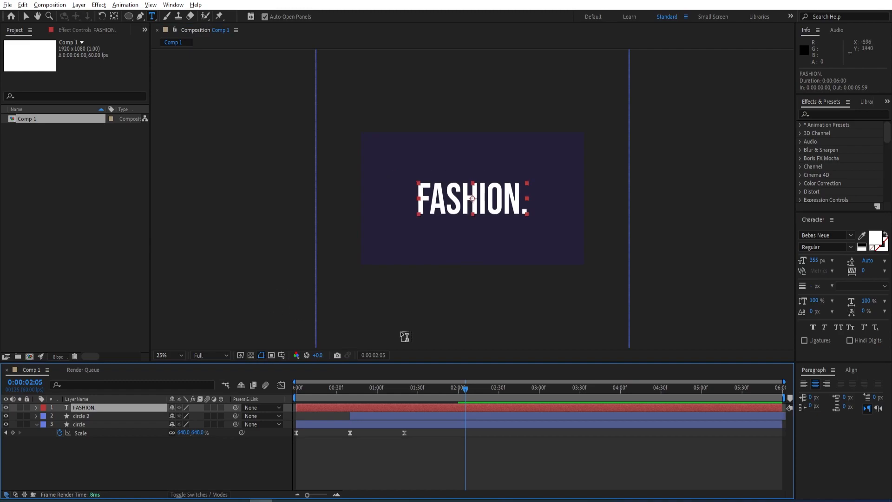
Right-align the FASHION. text, recenter its anchor point on the text, and center the layer in the composition
left_click(826, 383)
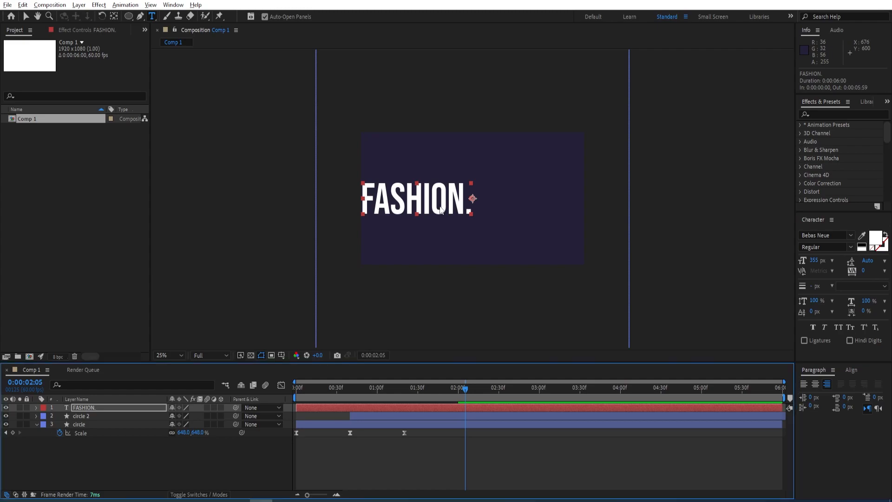
key("ctrl+alt+Home")
key("ctrl+Home")
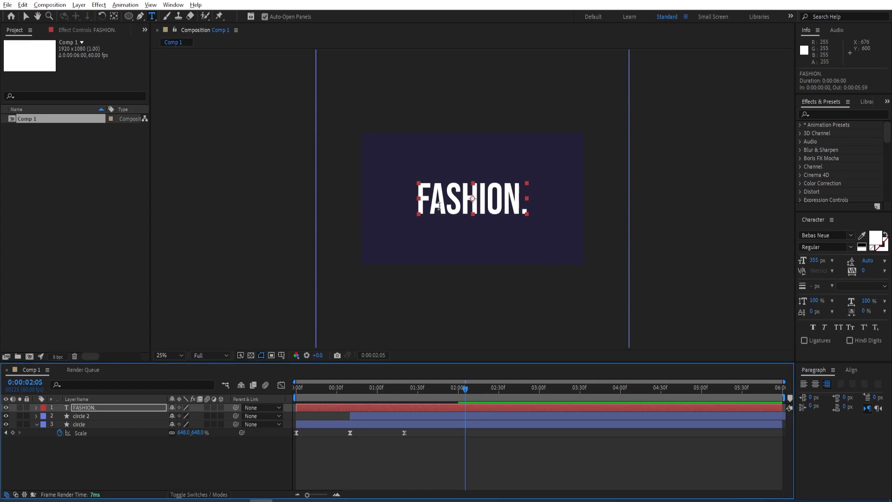
key("v")
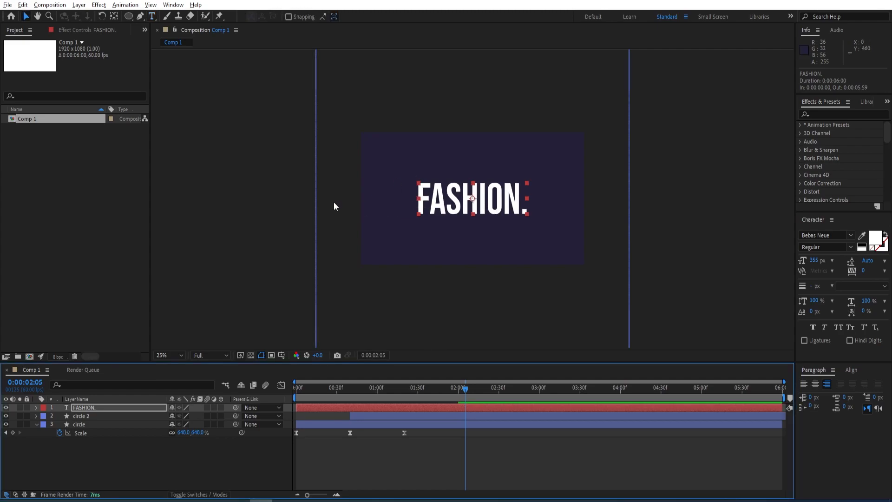
Add a Tracking text animator to the FASHION. layer
left_click(113, 407)
left_click(36, 407)
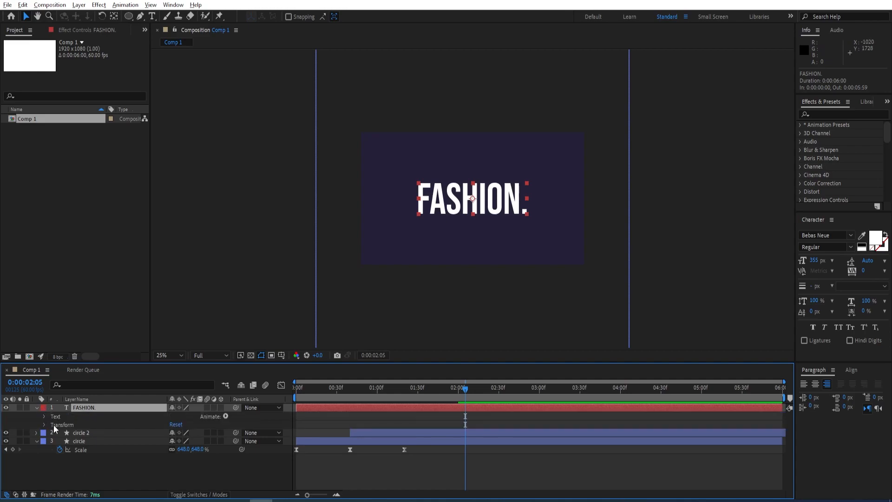
left_click(225, 416)
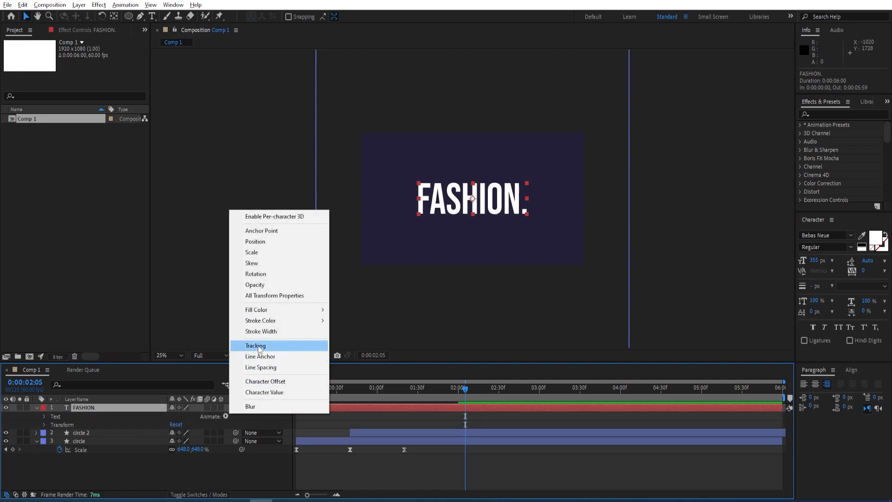
left_click(253, 344)
scroll(104, 435, "down", 2)
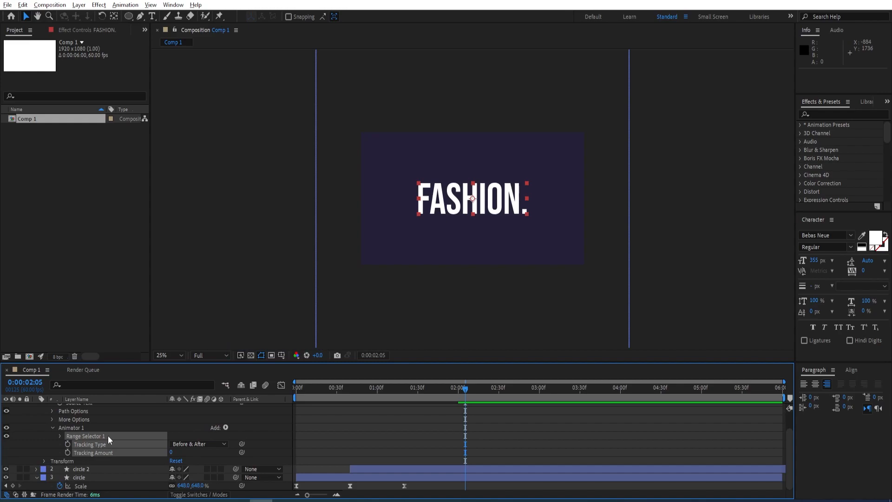
Add Position and Opacity properties to Animator 1 of the FASHION. layer
scroll(108, 435, "up", 2)
left_click(225, 450)
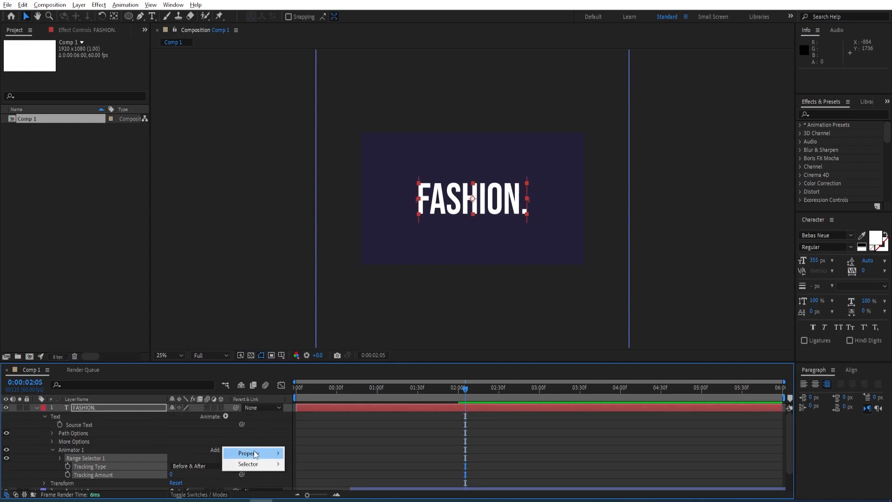
mouse_move(254, 453)
left_click(309, 288)
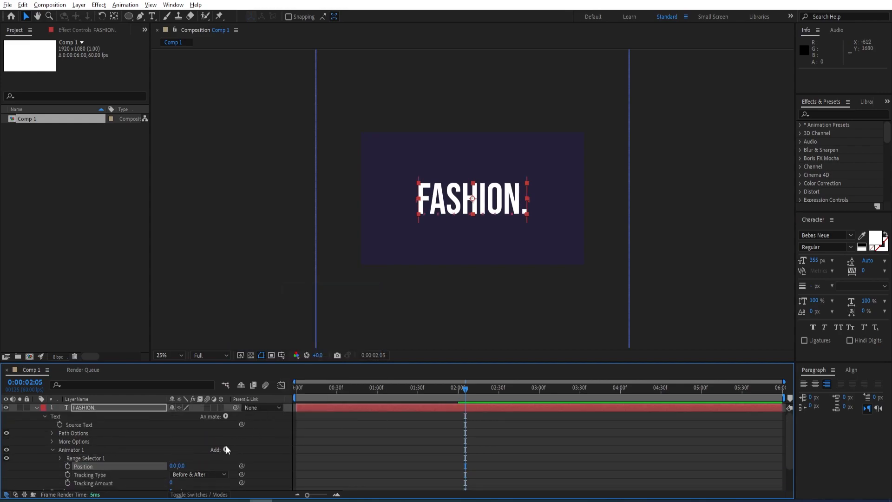
scroll(168, 458, "down", 1)
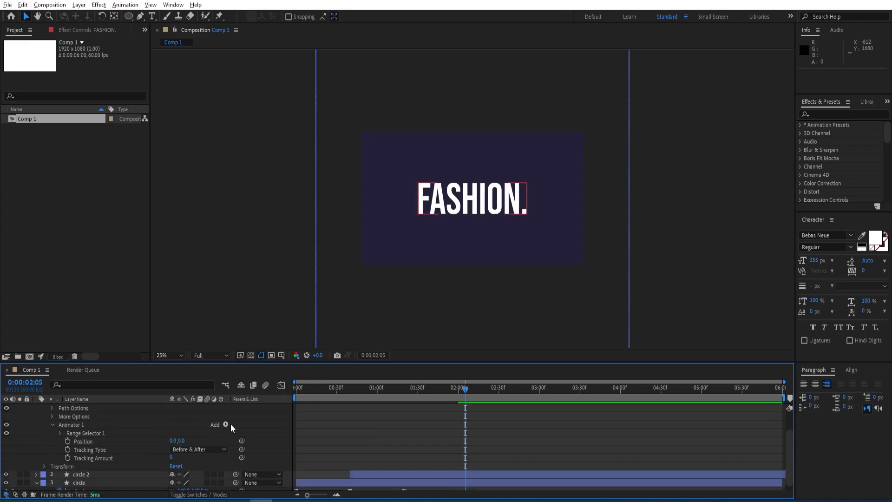
left_click(226, 424)
mouse_move(268, 428)
left_click(322, 304)
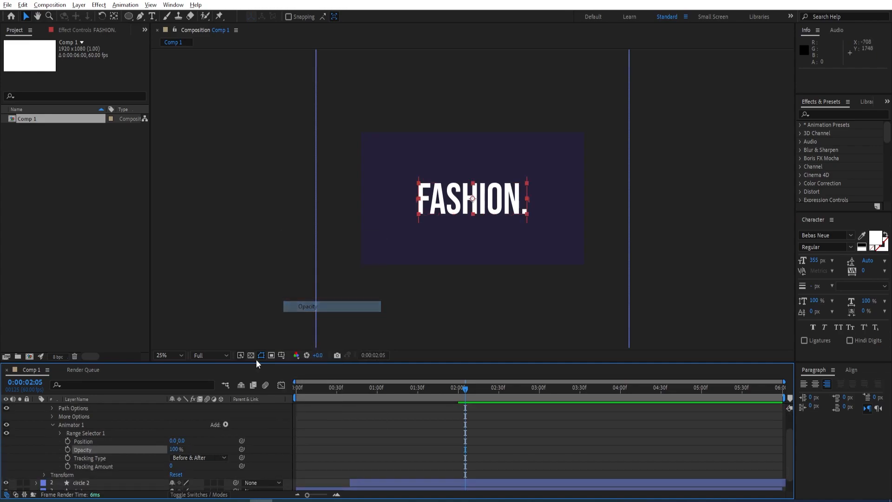
Set Animator 1's Position to 0, 258 and its Tracking Amount to -100
left_click_drag(181, 441, 201, 445)
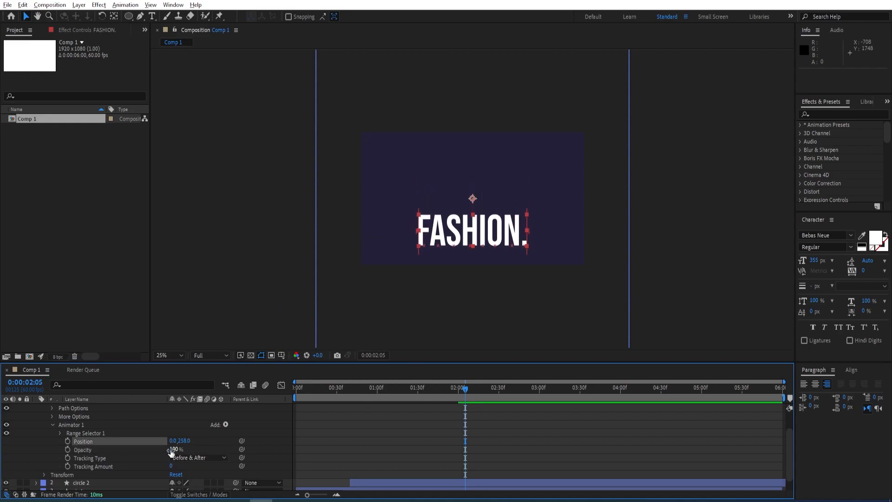
left_click_drag(171, 465, 131, 466)
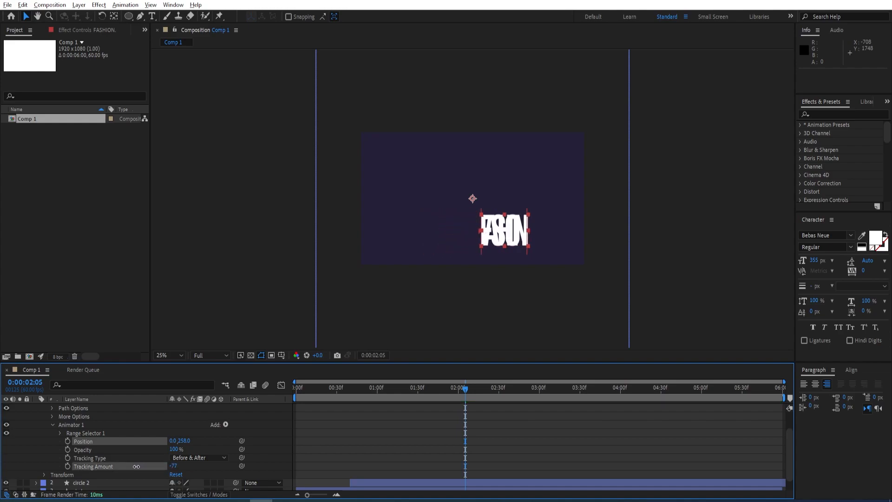
left_click(179, 466)
type("-100")
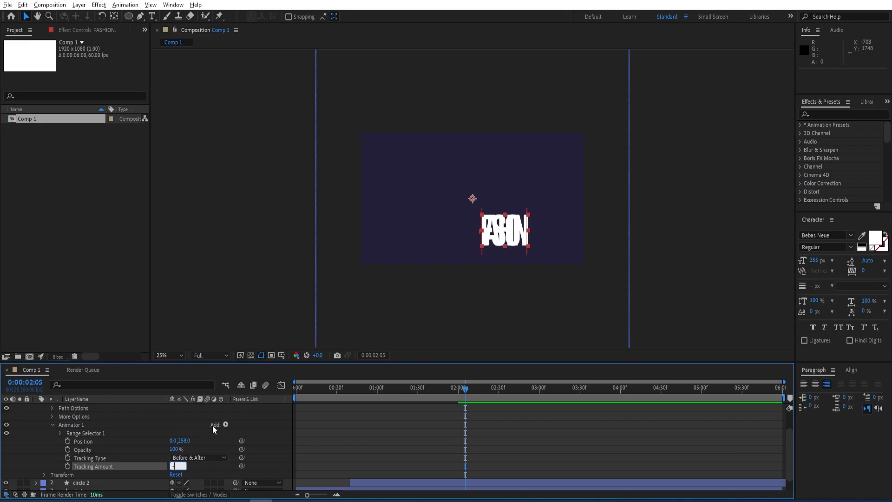
key("Return")
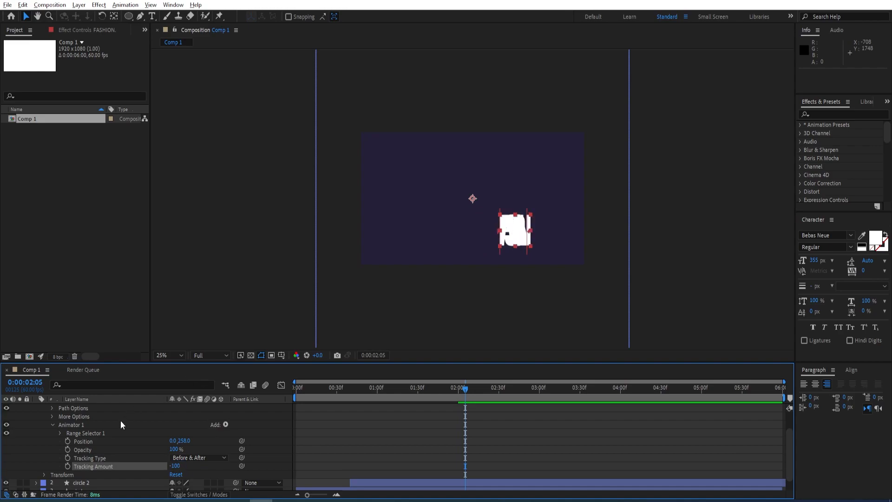
Set Animator 1's Opacity to 0%
scroll(106, 452, "up", 3)
scroll(118, 453, "down", 3)
left_click(177, 450)
type("0")
key("Return")
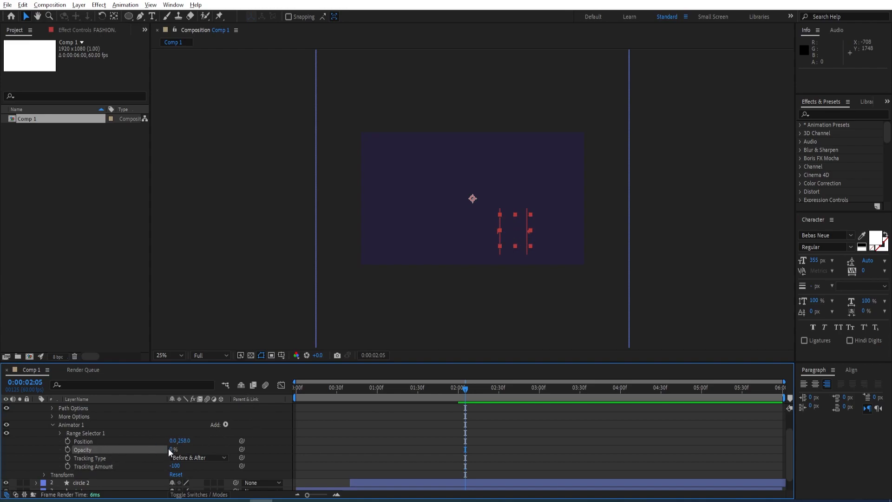
Collapse the expanded properties of all three layers and deselect everything
scroll(47, 436, "up", 3)
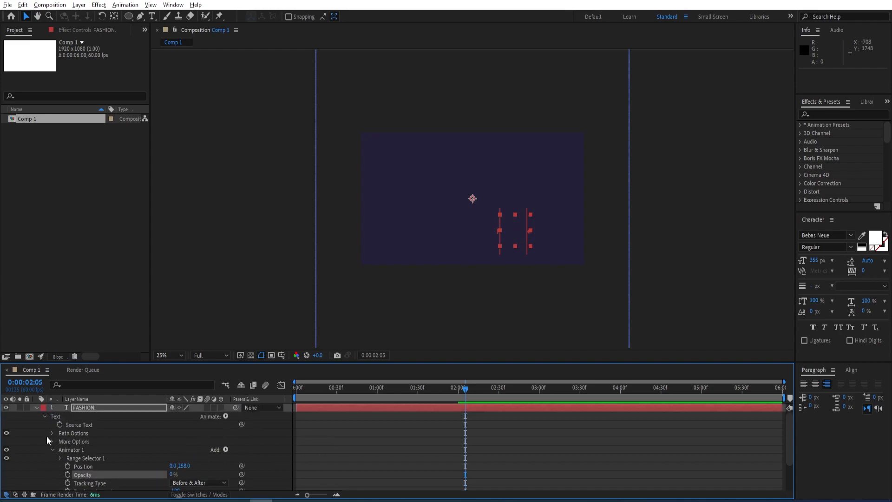
left_click(41, 407)
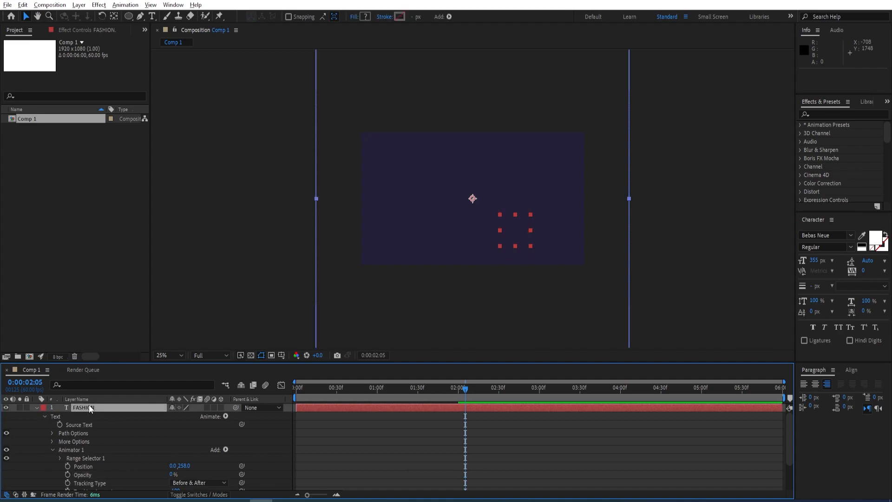
key("ctrl+a")
key("u")
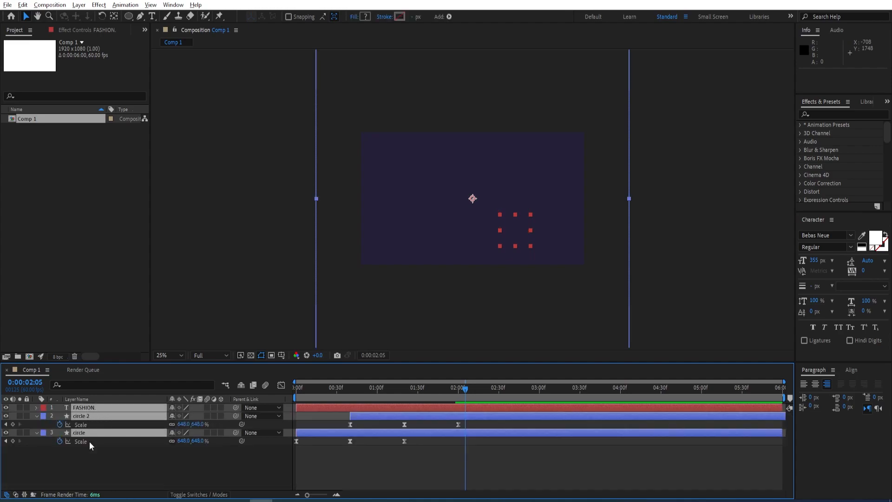
key("u")
left_click(99, 453)
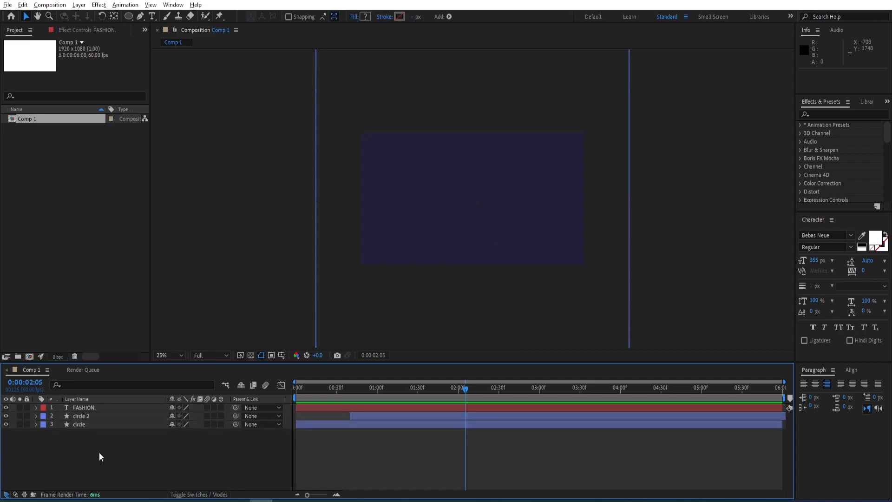
Show circle 2's Scale keyframes and set the current time to 0:00:02:10, ten frames past its last keyframe
left_click(82, 424)
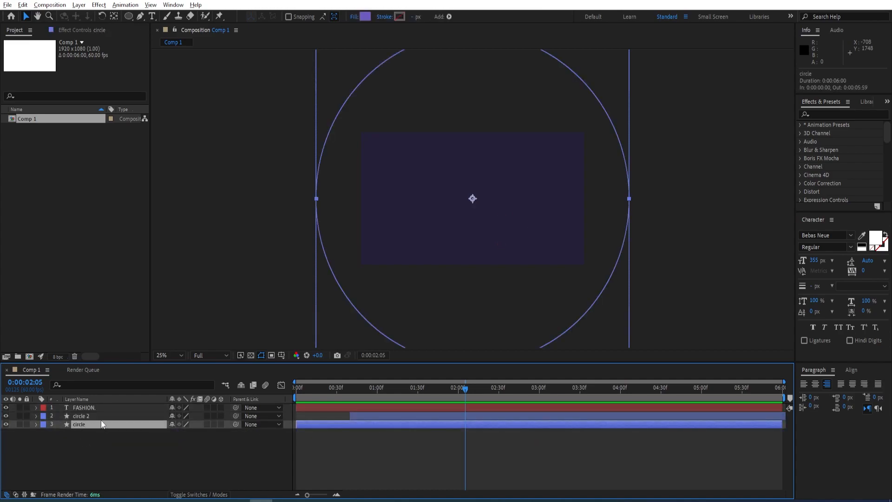
left_click(96, 415)
key("s")
mouse_move(465, 389)
left_mouse_down()
mouse_move(410, 389)
mouse_move(455, 394)
left_mouse_up()
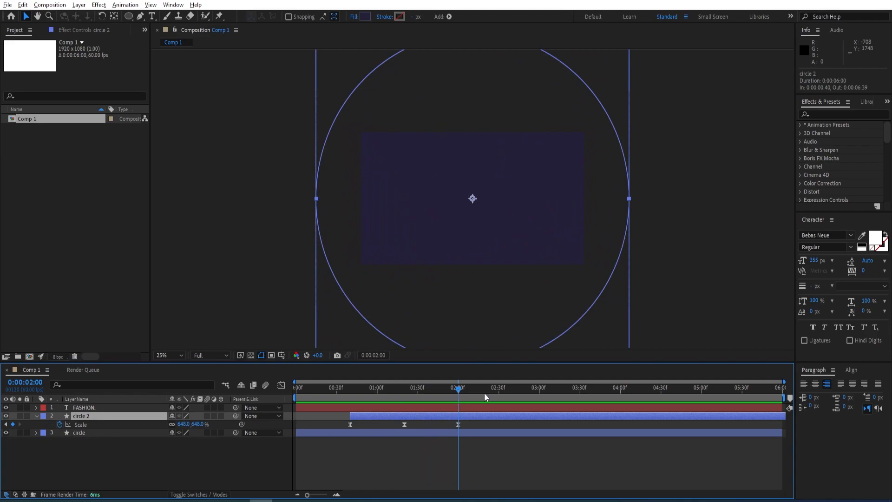
key("shift+Page_Down")
Expand the FASHION. layer's Range Selector 1 and set a 0% Start keyframe at 0:00:02:10
left_click(36, 407)
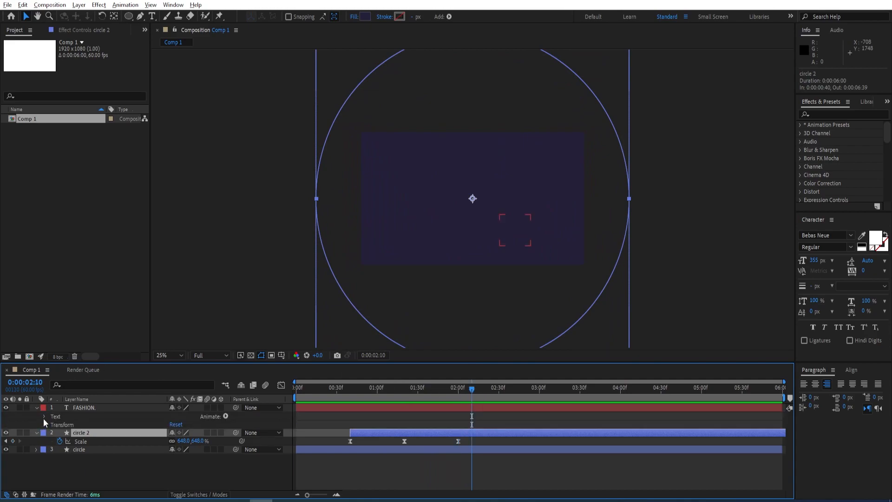
left_click(44, 417)
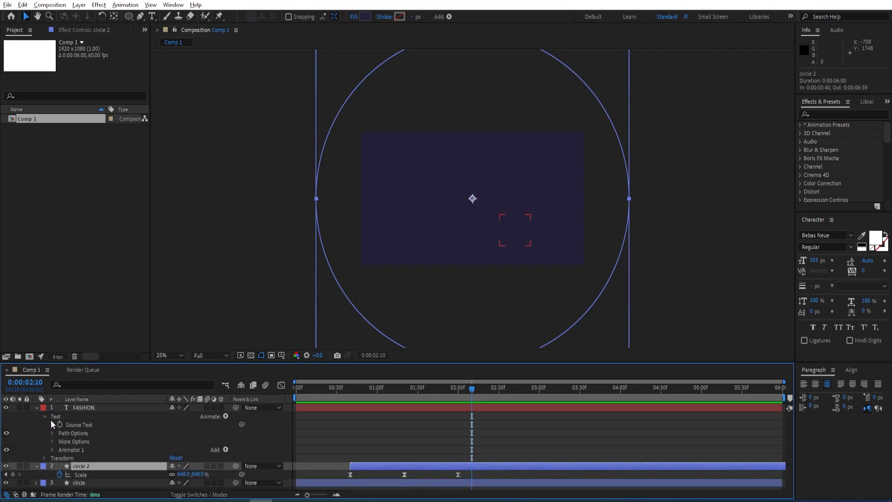
left_click(51, 449)
scroll(88, 442, "down", 3)
scroll(88, 446, "up", 2)
left_click(60, 444)
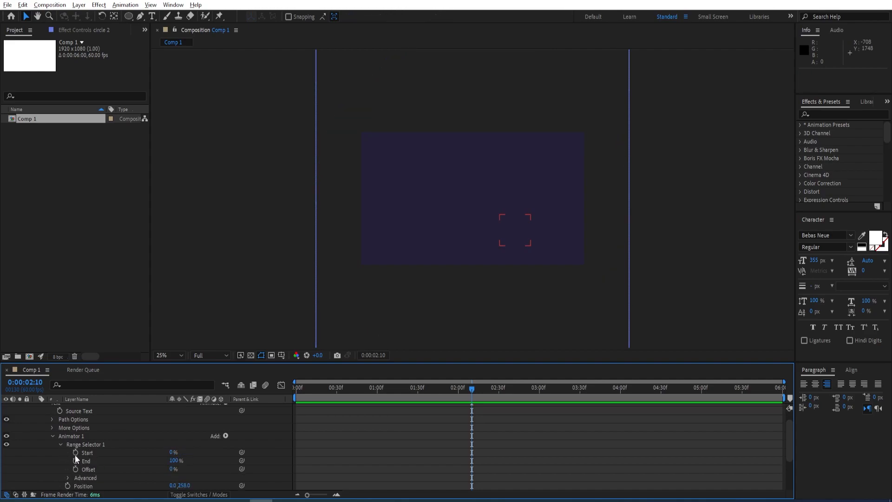
left_click(74, 453)
Set a second Range Selector Start keyframe at 0:00:02:50 with a value of 100%
key("shift+Page_Down")
key("shift+Page_Down")
key("shift+Page_Down")
key("shift+Page_Down")
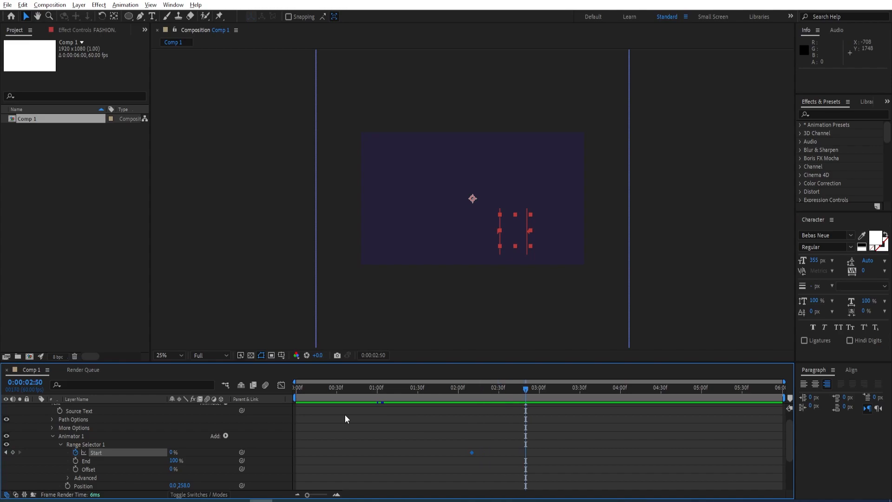
left_click_drag(172, 453, 254, 450)
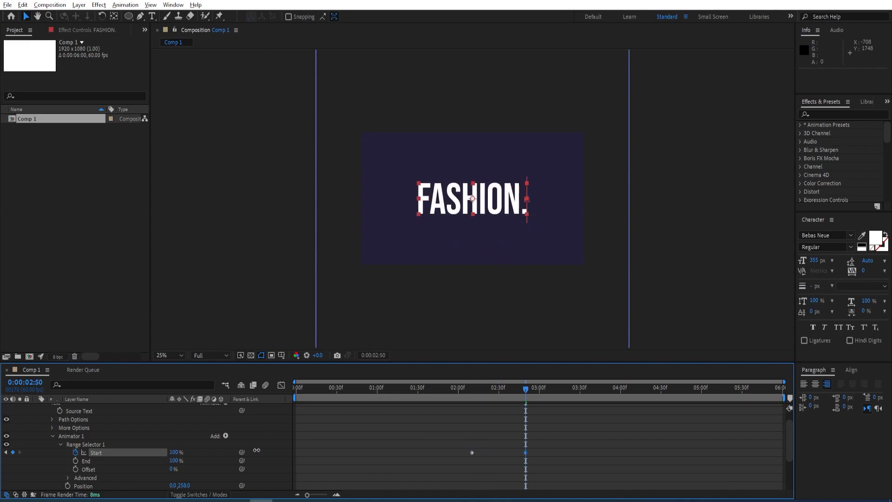
Apply Easy Ease to both Start keyframes and reshape their speed curve into a sharper peak in the Graph Editor
left_click_drag(540, 446, 450, 458)
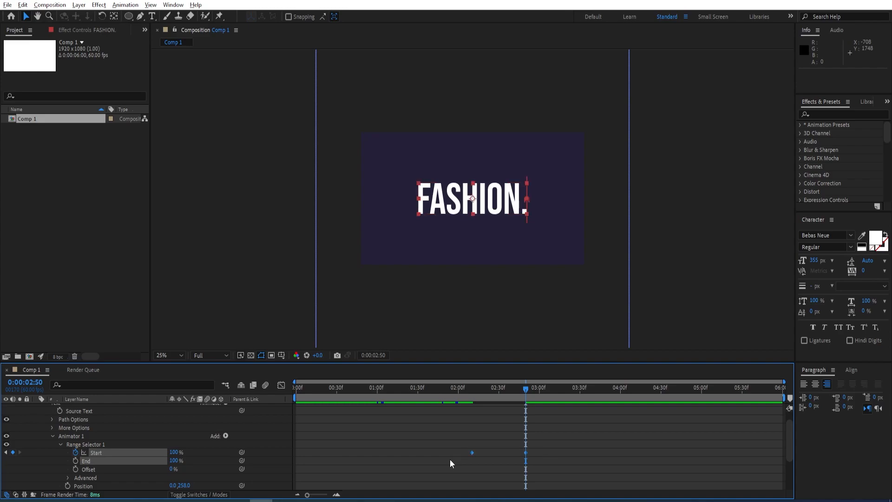
left_click(281, 384)
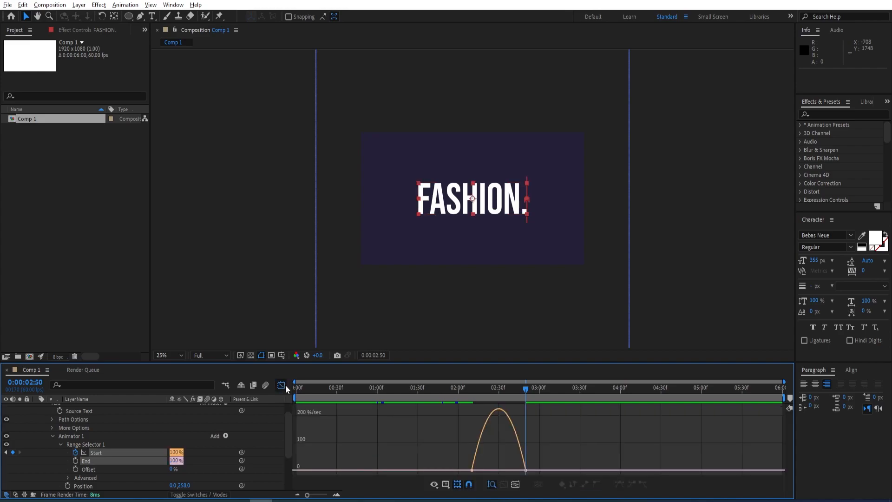
left_click_drag(483, 449, 496, 470)
left_click(281, 384)
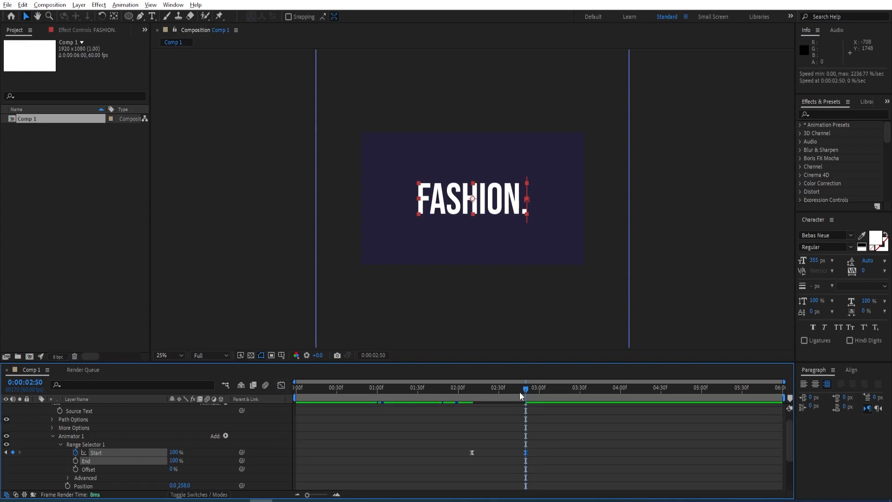
Preview the FASHION. title reveal and set the current time to 0:00:02:53
left_click(425, 389)
key("space")
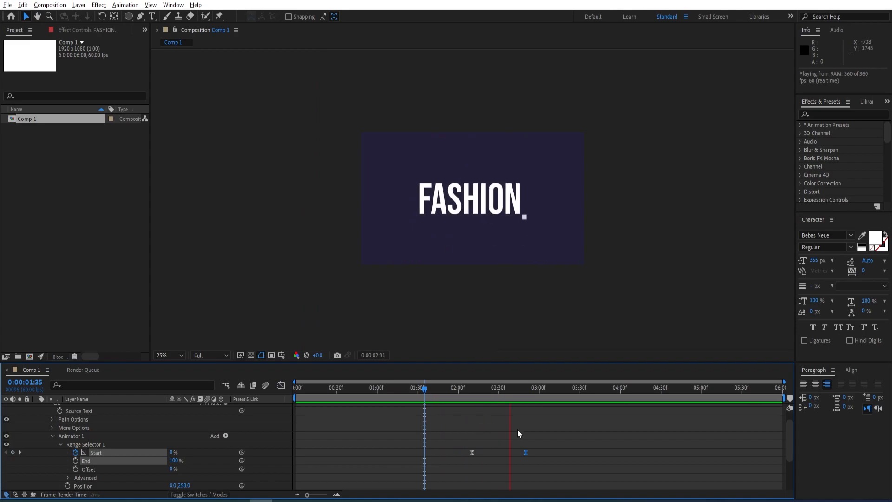
left_click(457, 389)
left_click_drag(457, 390, 446, 390)
key("space")
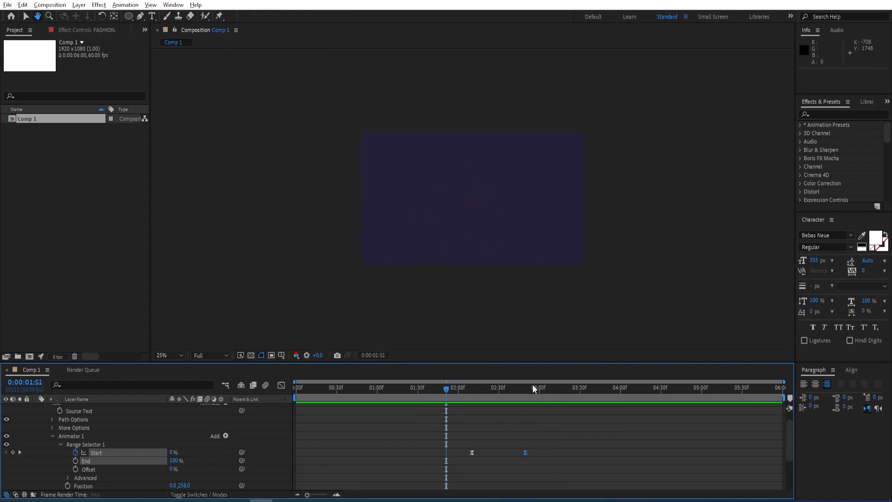
key("space")
left_click_drag(537, 388, 530, 388)
Add a second, separate Tracking text animator to the FASHION. layer
scroll(177, 431, "up", 1)
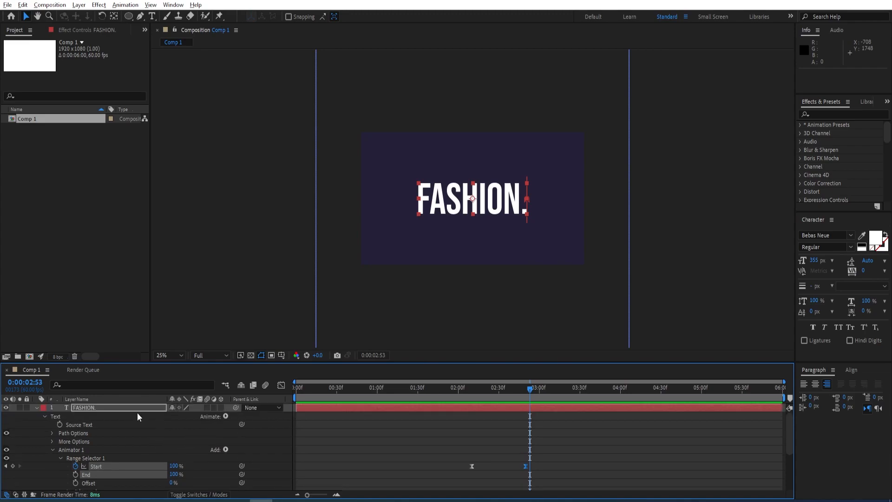
left_click(120, 407)
left_click(224, 417)
left_click(110, 409)
left_click(110, 411)
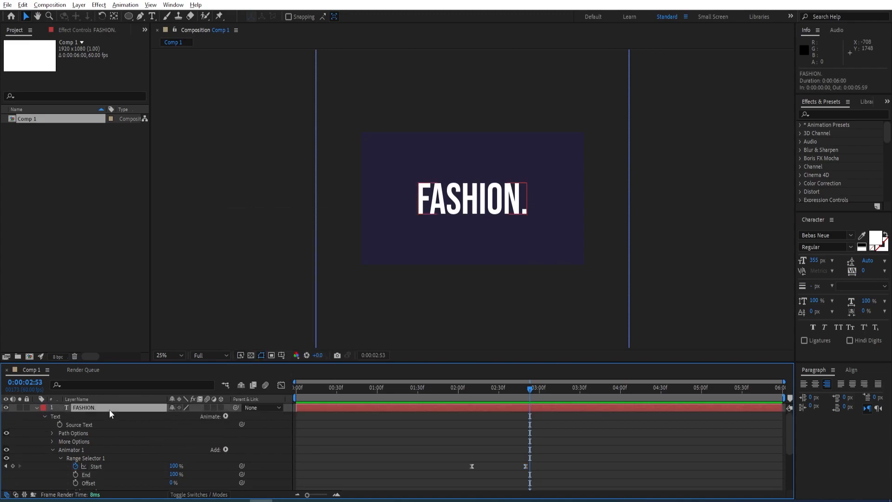
left_click(226, 416)
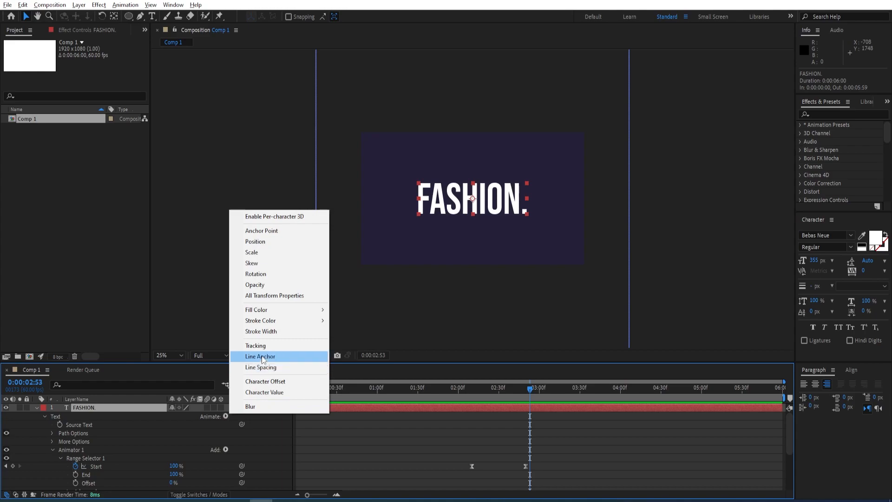
left_click(256, 346)
scroll(76, 462, "down", 1)
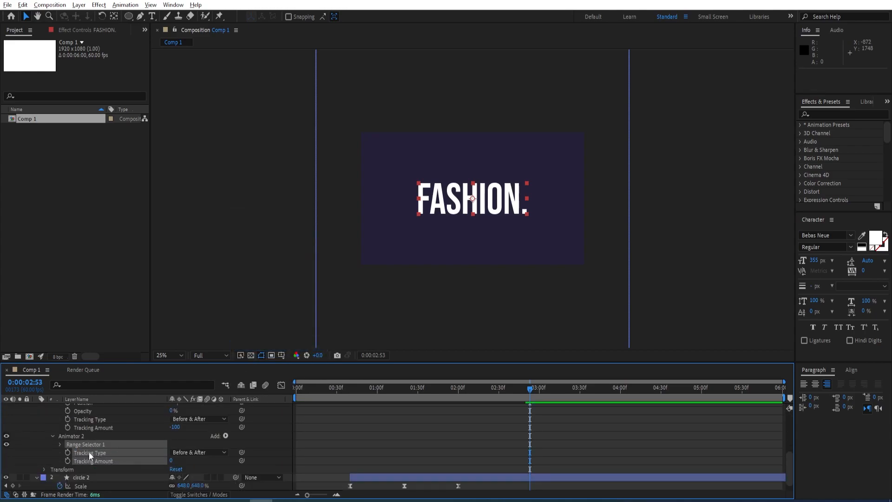
Set a Tracking Amount keyframe for Animator 2 of the FASHION. layer at 0:00:03:00
left_click(46, 456)
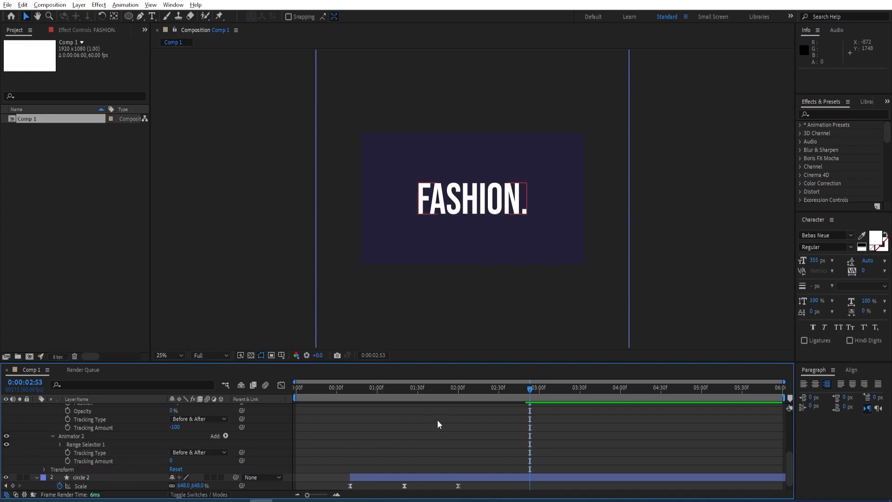
scroll(441, 422, "up", 3)
left_click_drag(525, 386, 524, 388)
left_click(523, 418)
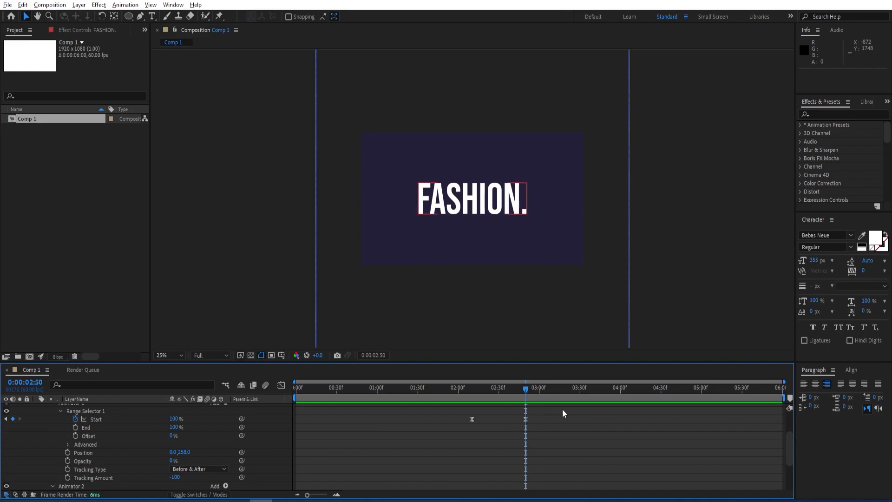
key("shift+Page_Down")
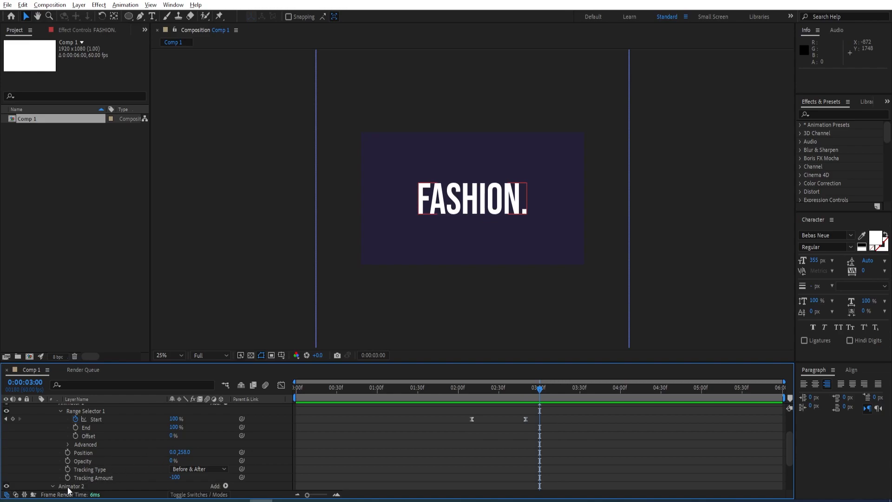
scroll(98, 469, "down", 3)
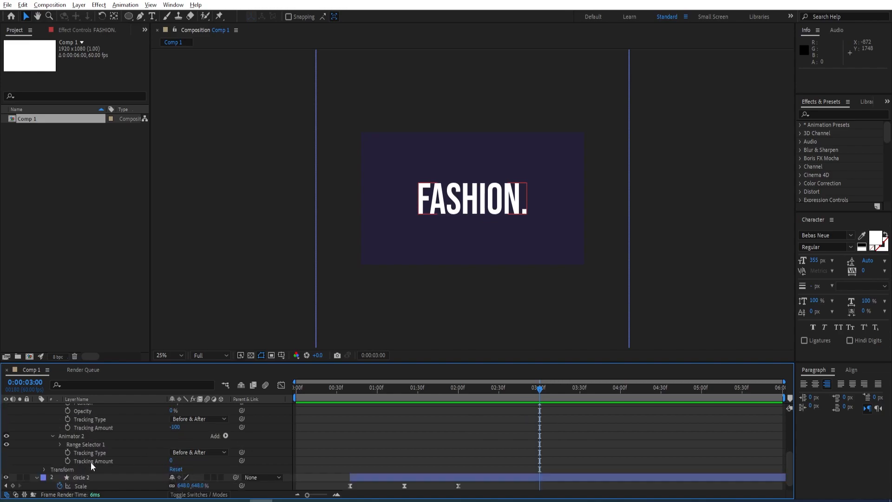
left_click(68, 461)
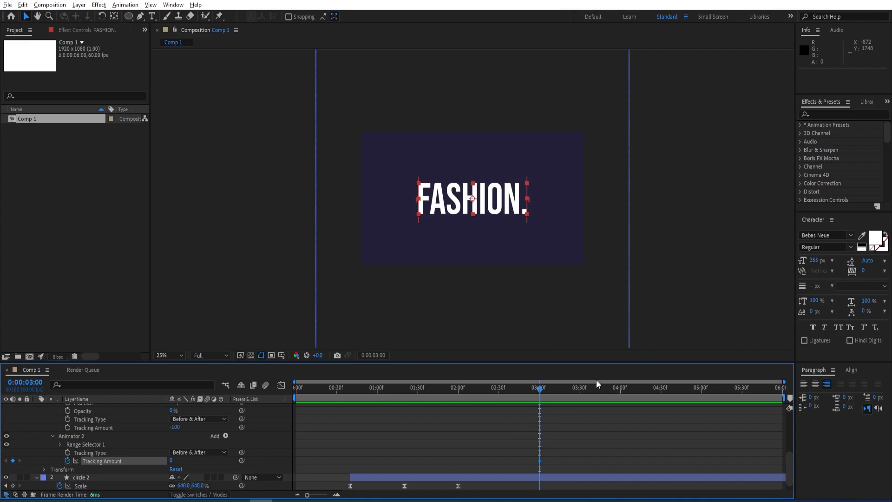
Add a second Tracking Amount keyframe of 26 at 0:00:03:20 and preview the letter spacing animation
key("space")
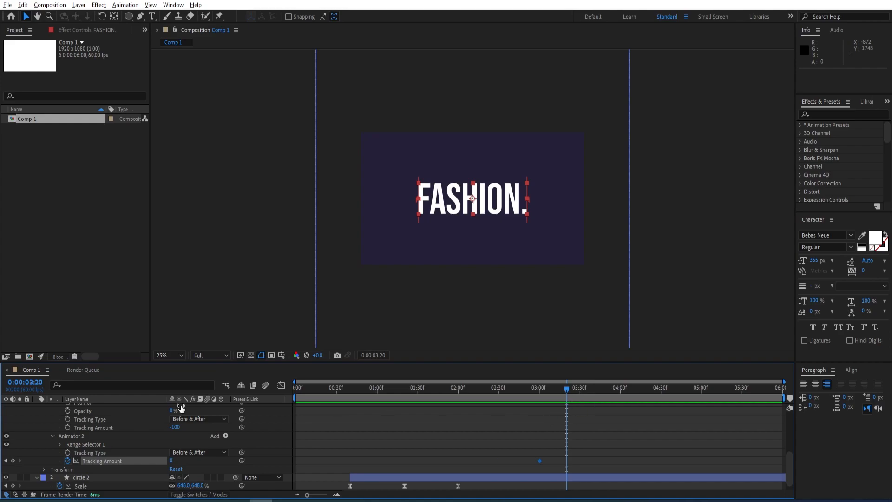
left_click_drag(172, 462, 183, 463)
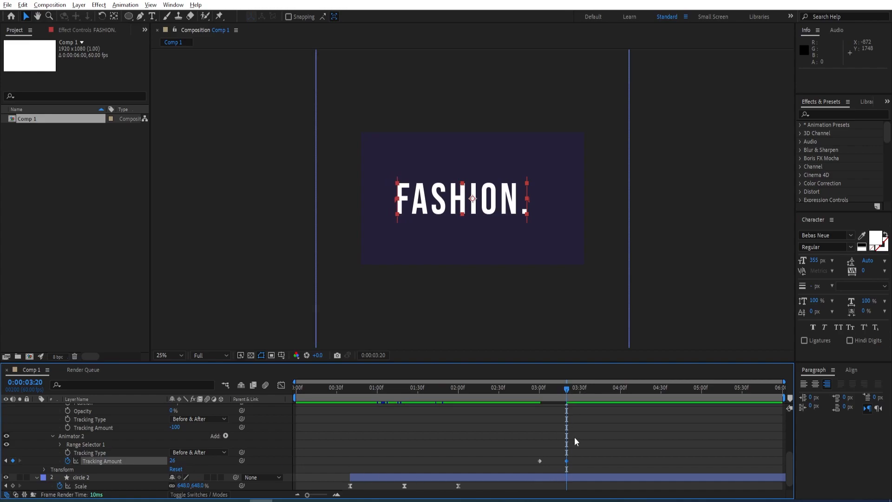
left_click_drag(561, 389, 438, 400)
key("space")
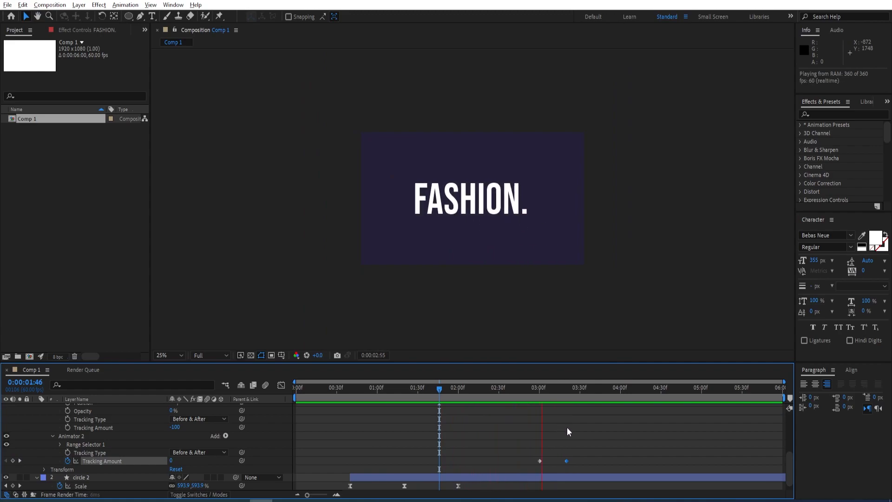
key("space")
Apply Easy Ease to both Tracking Amount keyframes, reshape their speed curve into a sharp peak in the Graph Editor, and preview
left_click_drag(583, 455, 525, 469)
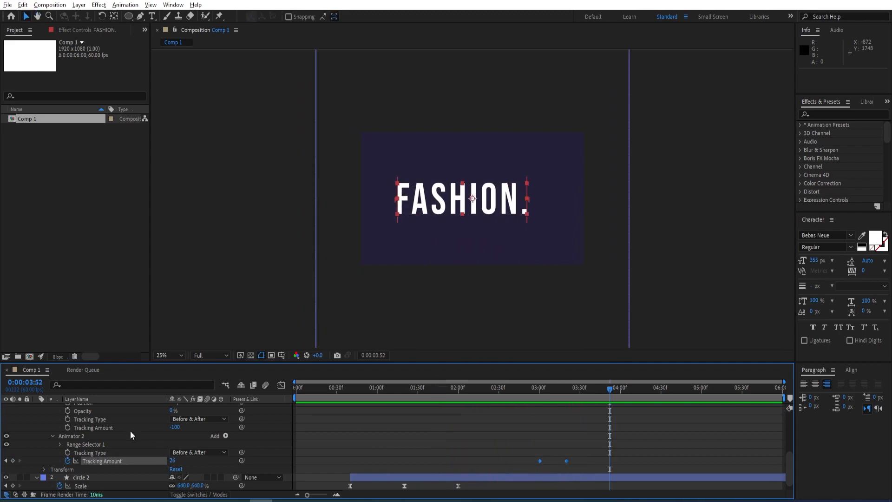
key("F9")
left_click(281, 385)
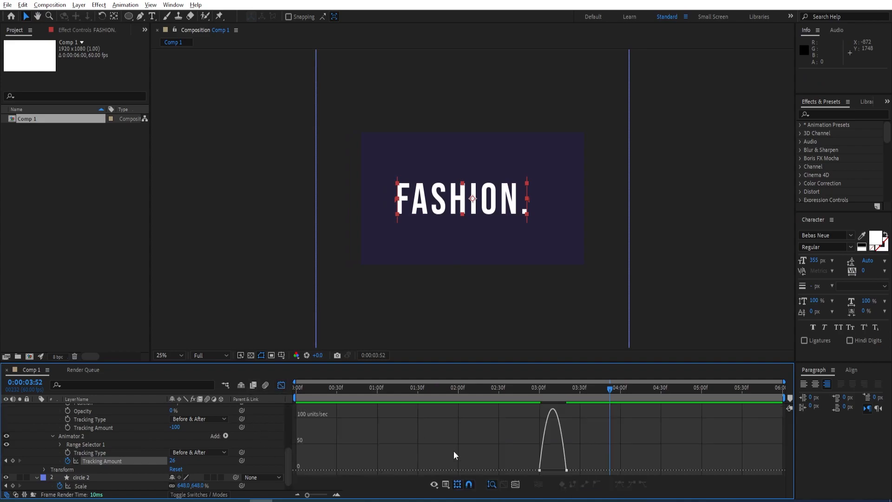
left_click(539, 469)
left_click_drag(544, 469, 556, 470)
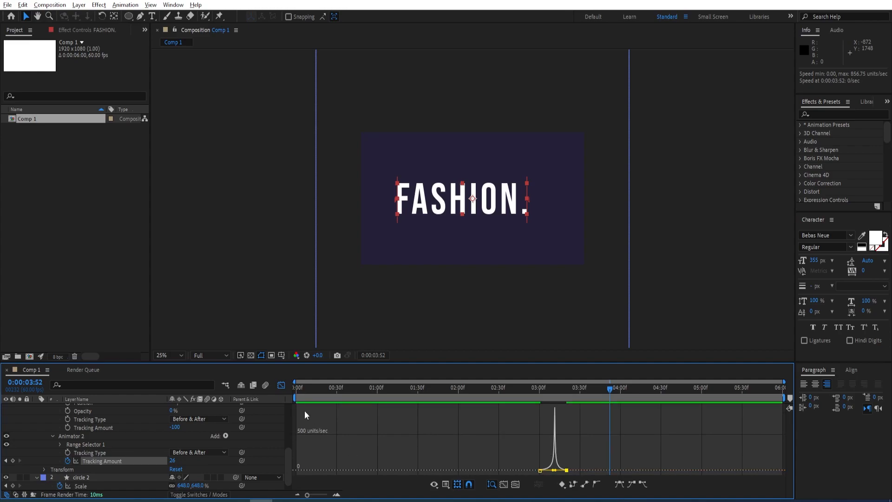
left_click(281, 385)
key("space")
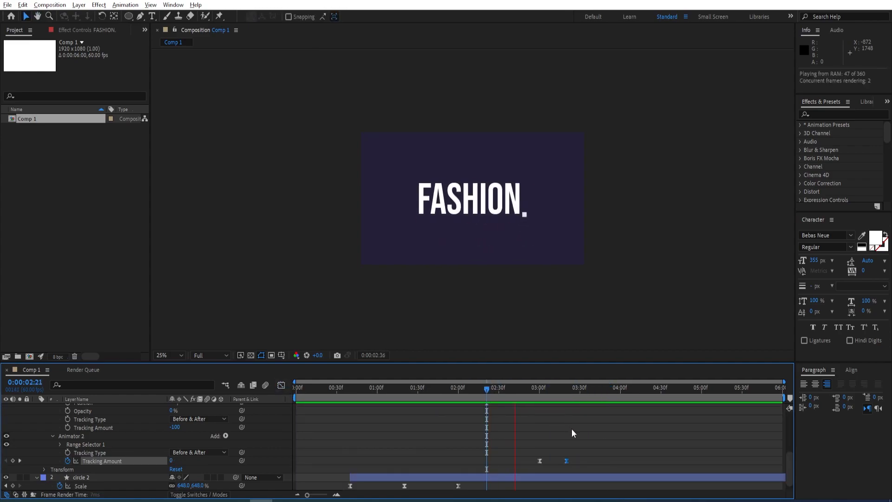
left_click_drag(606, 388, 526, 391)
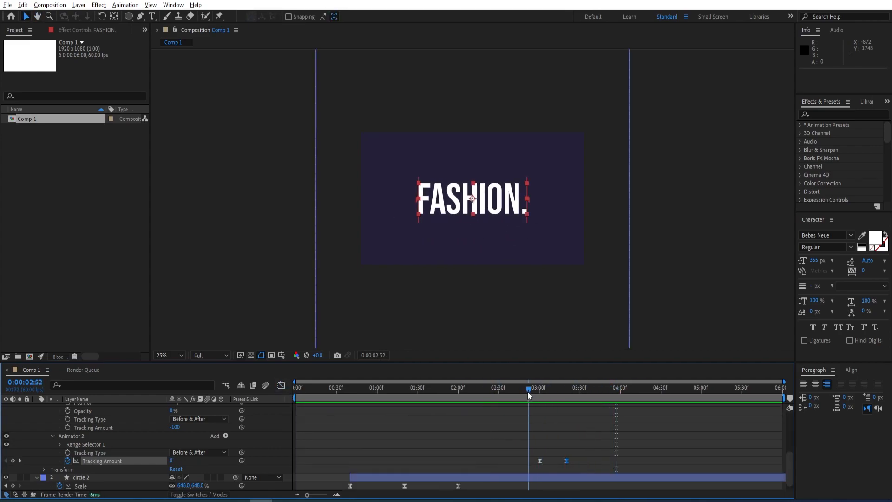
Set the Tracking Amount keyframe at 0:00:03:20 to 10 and preview the title animation again
left_click(612, 388)
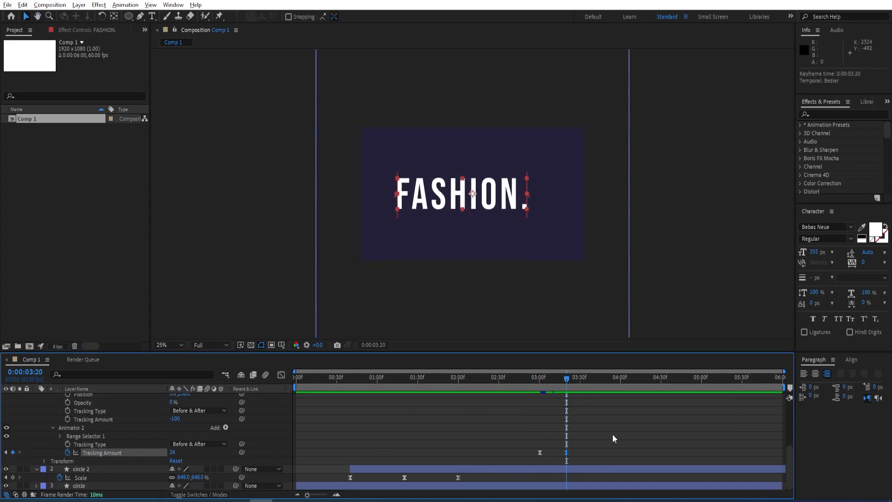
left_click(172, 452)
type("10")
key("Return")
left_click_drag(564, 386, 533, 385)
key("space")
left_click(599, 384)
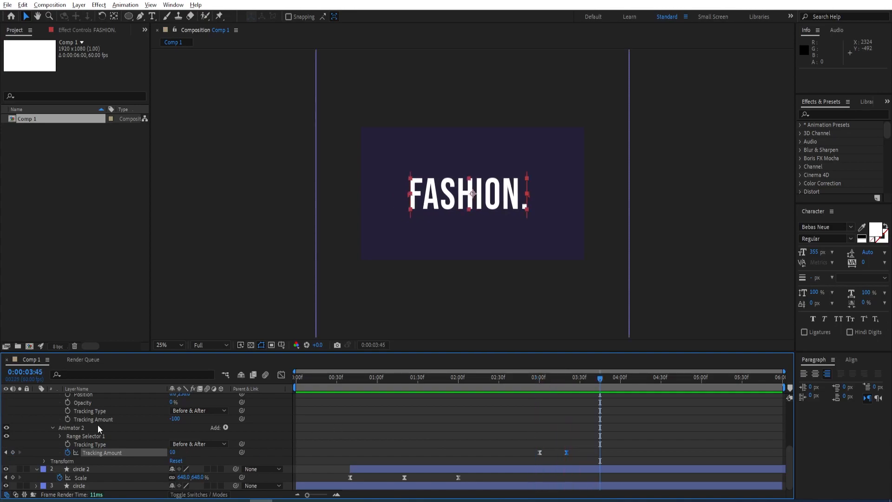
Collapse the properties of the FASHION. and circle 2 layers in the timeline
scroll(56, 416, "up", 4)
left_click(37, 397)
left_click(59, 409)
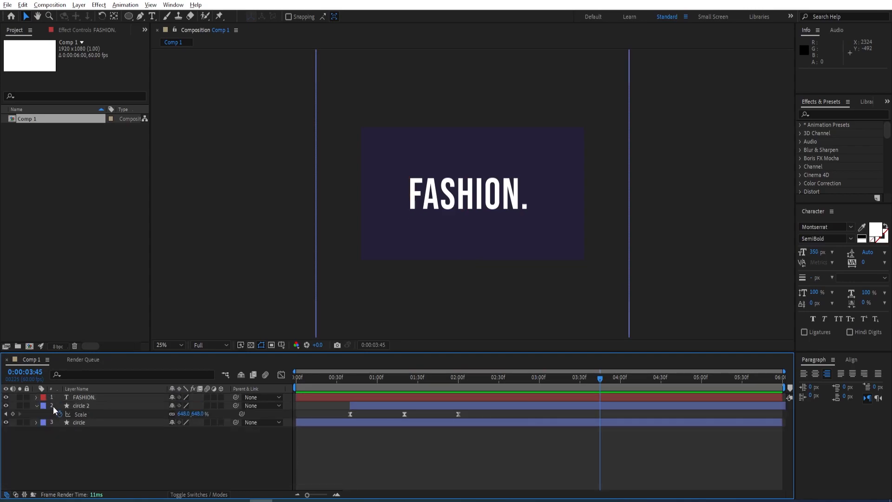
left_click(36, 405)
Create a text layer reading "Dressing well is a form of good manners." in quotation marks, then center its anchor point and the layer in the composition
key("ctrl+t")
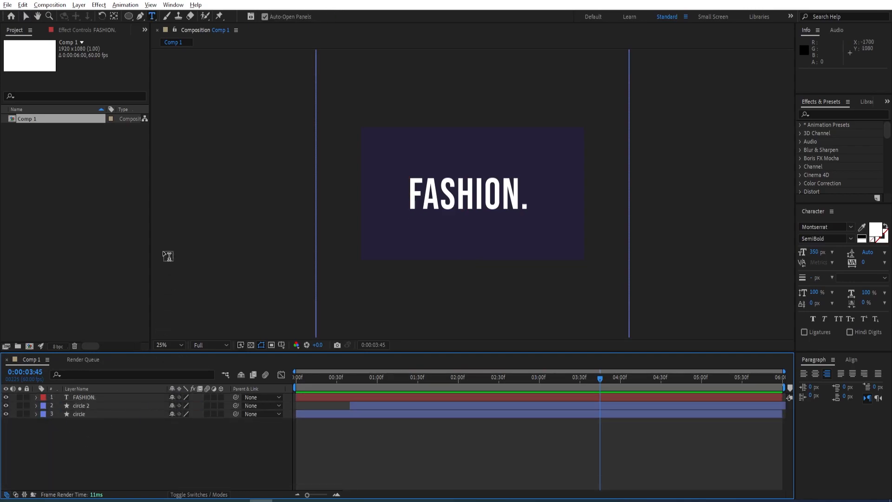
left_click(402, 235)
left_click(533, 499)
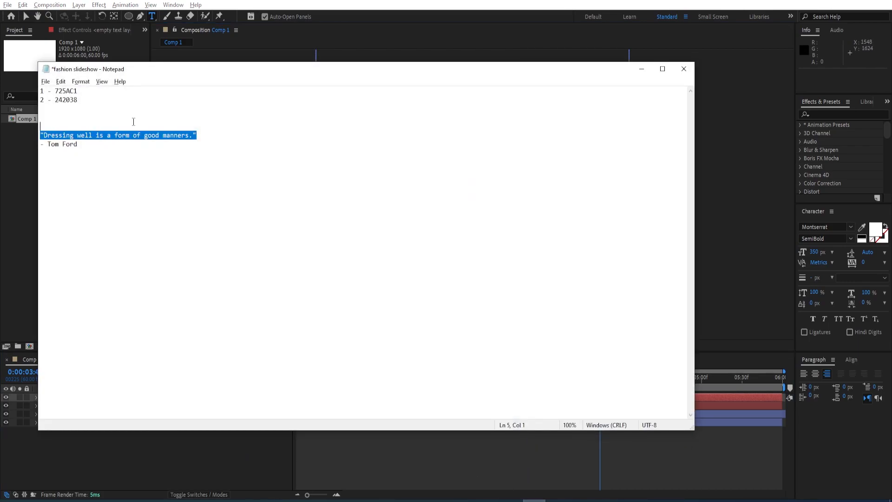
left_click(640, 67)
type("\"Dressing well is a form of good manners.\"")
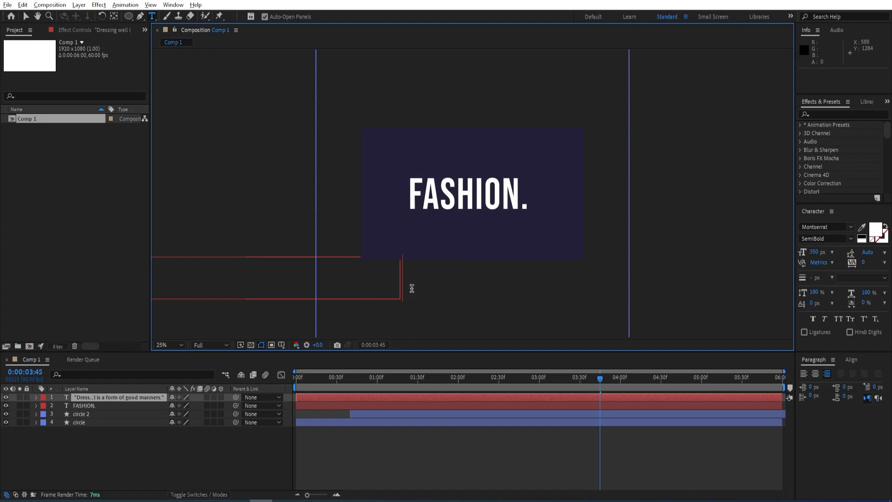
key("ctrl+alt+Home")
key("ctrl+Home")
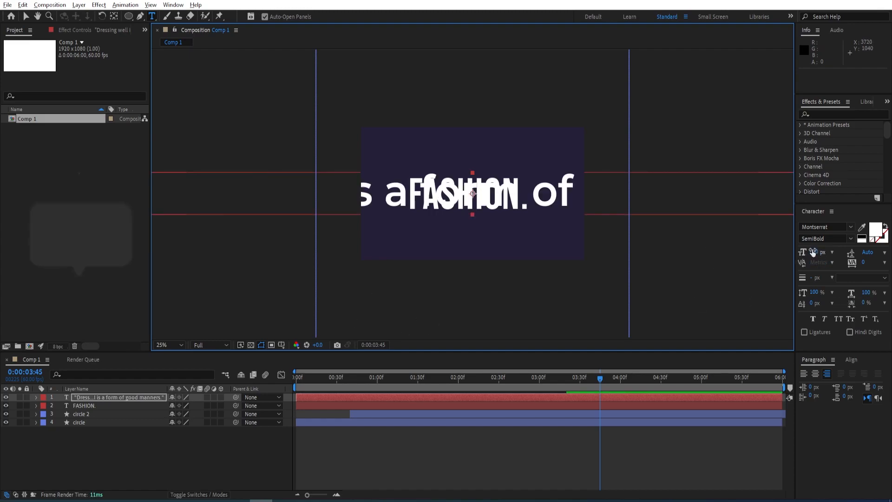
Set the quote text to 42 px faux italic and position it just below the FASHION. title at about 910, 734
left_click(813, 252)
type("42")
key("Return")
key("v")
left_click(168, 389)
scroll(476, 199, "up", 2)
left_click_drag(476, 199, 433, 228)
left_click(823, 318)
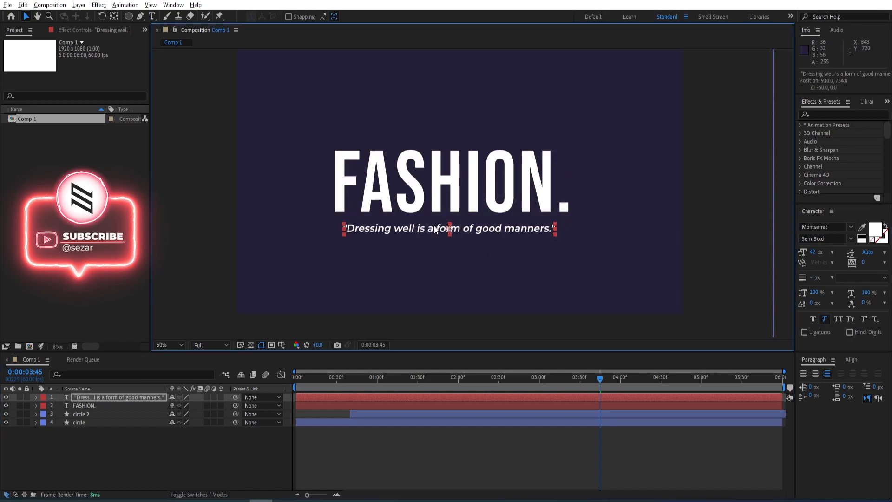
Use the FASHION. layer's keyframes to set the current time to its last Tracking Amount keyframe at 0:00:03:20
left_click(94, 405)
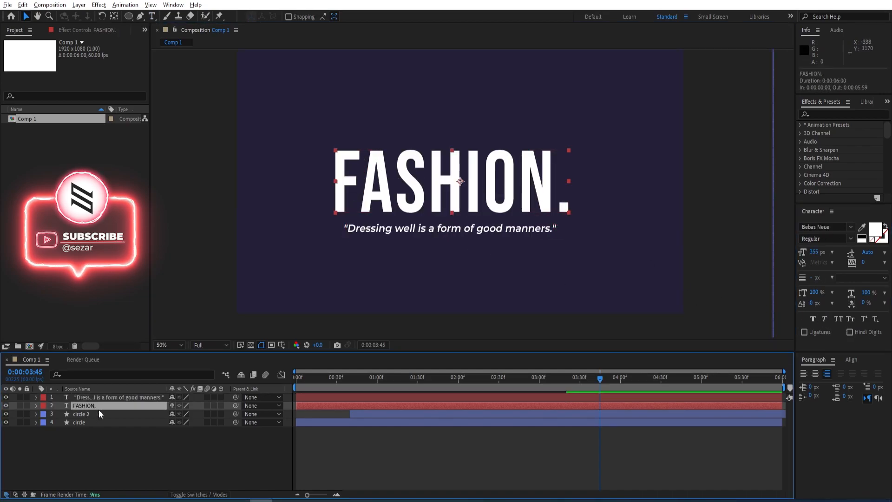
key("u")
left_click_drag(595, 376, 565, 380)
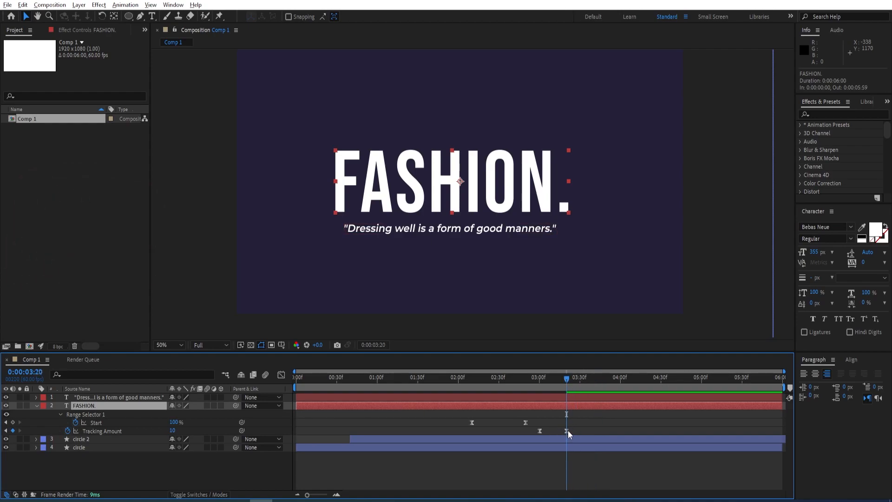
key("u")
Add a text animator with Position and Opacity to the quote layer and set its Position to 0, 238
left_click(65, 398)
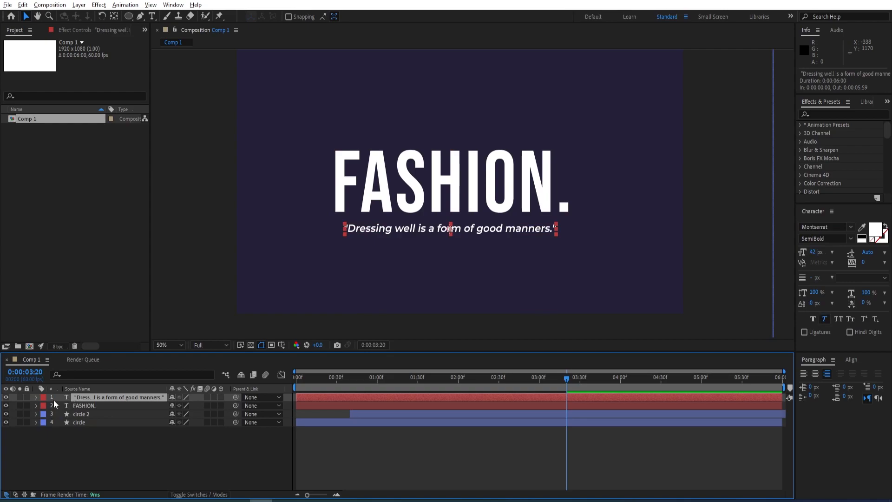
left_click(36, 398)
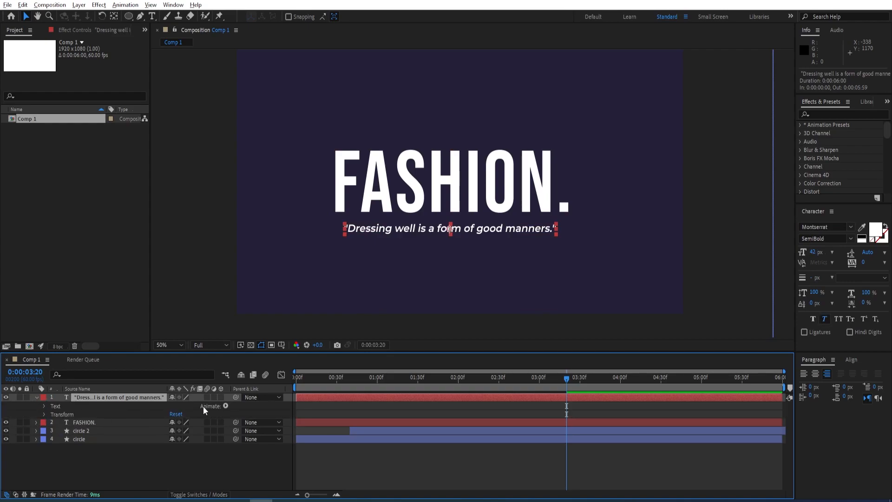
left_click(225, 406)
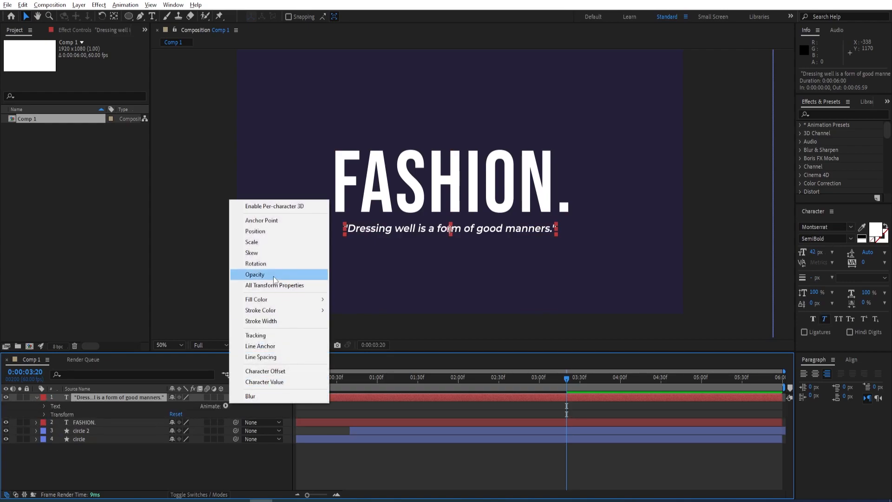
left_click(260, 231)
left_click(226, 439)
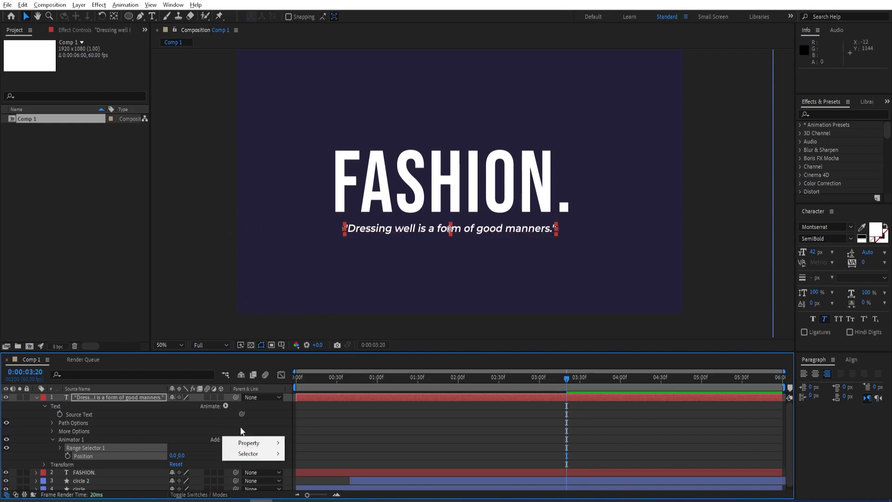
mouse_move(250, 442)
left_click(319, 321)
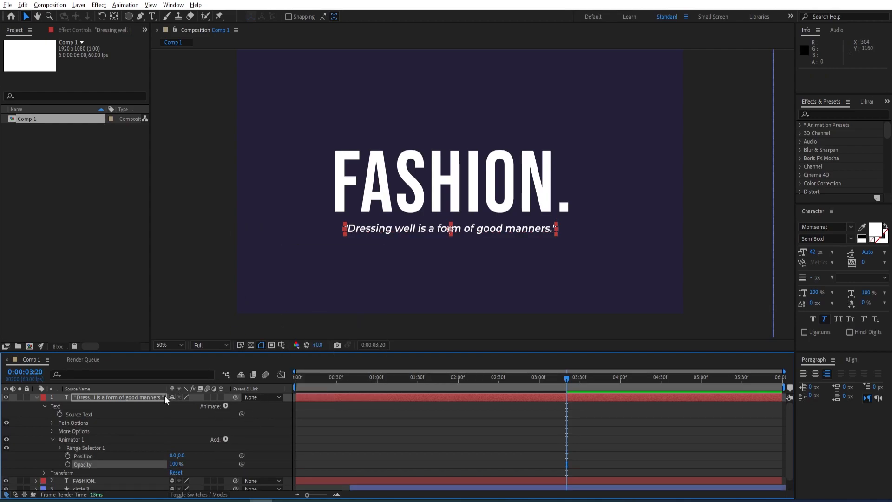
left_click_drag(179, 455, 227, 448)
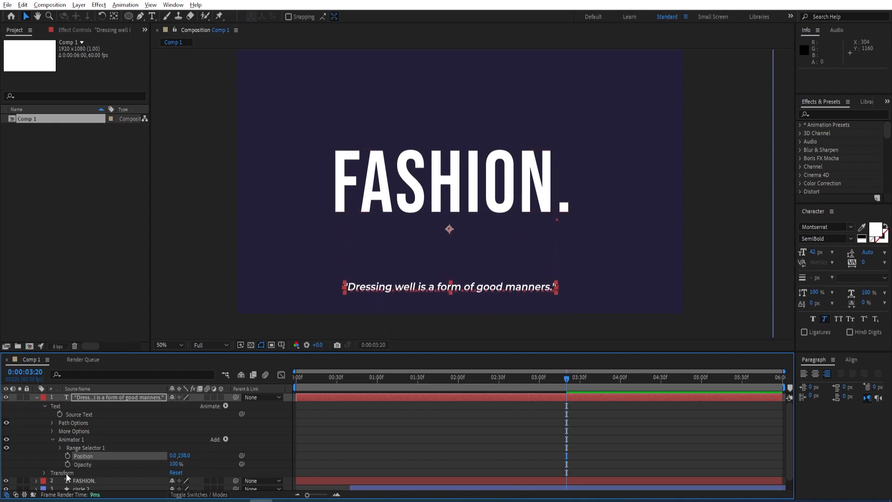
Set the quote's Range Selector Shape to Ramp Up with Ease High and Ease Low both at 100%
left_click(60, 447)
scroll(110, 428, "down", 3)
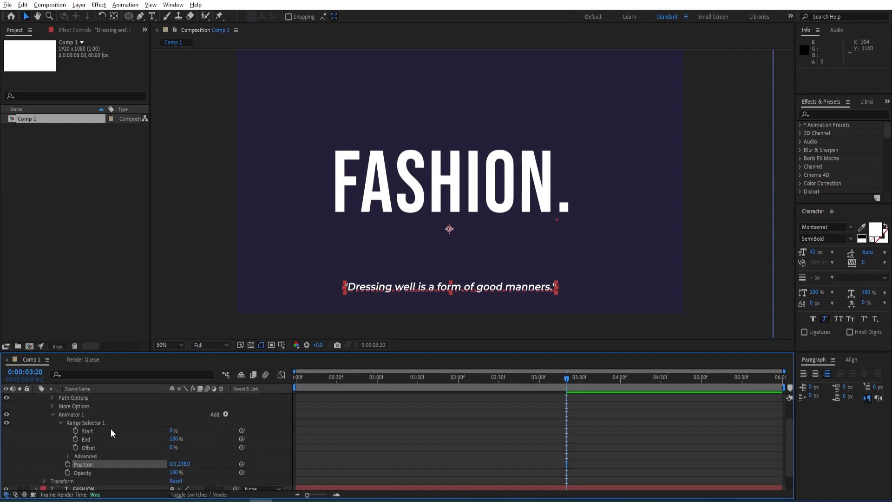
left_click(68, 436)
scroll(107, 448, "down", 1)
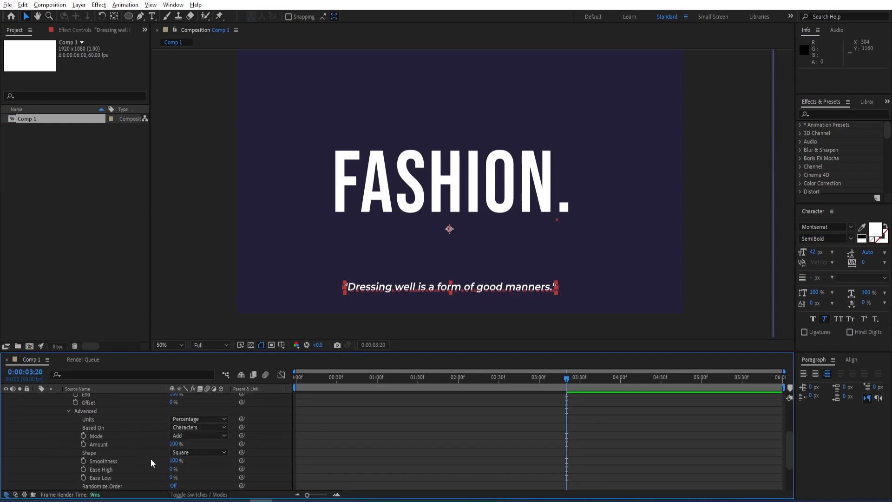
left_click(195, 452)
left_click(195, 398)
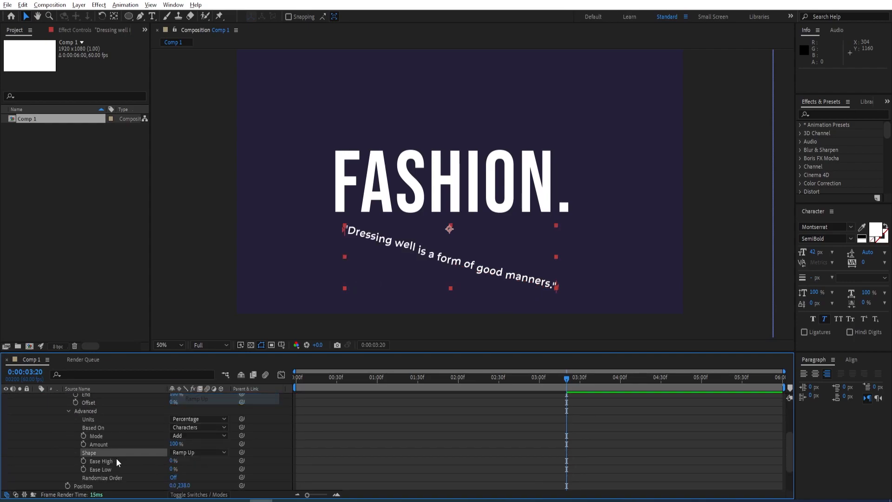
left_click_drag(171, 461, 206, 469)
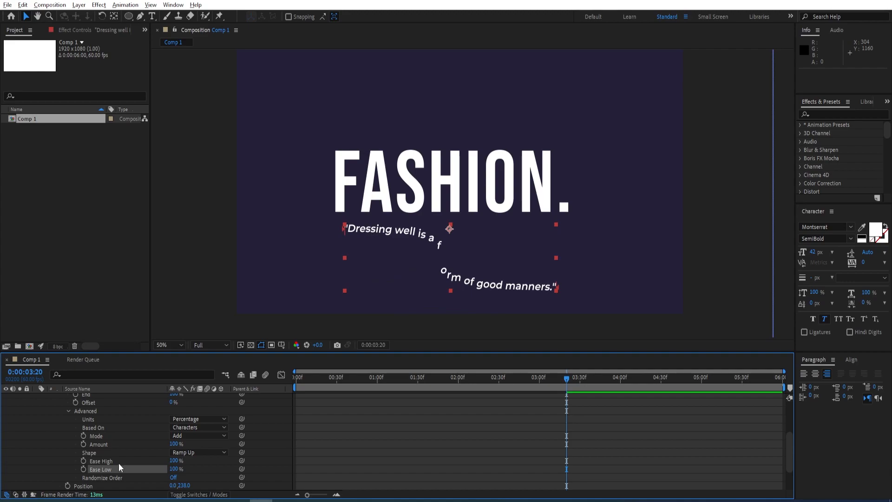
Set a Range Selector Offset keyframe of -100% for the quote at 0:00:03:20
scroll(119, 422, "up", 1)
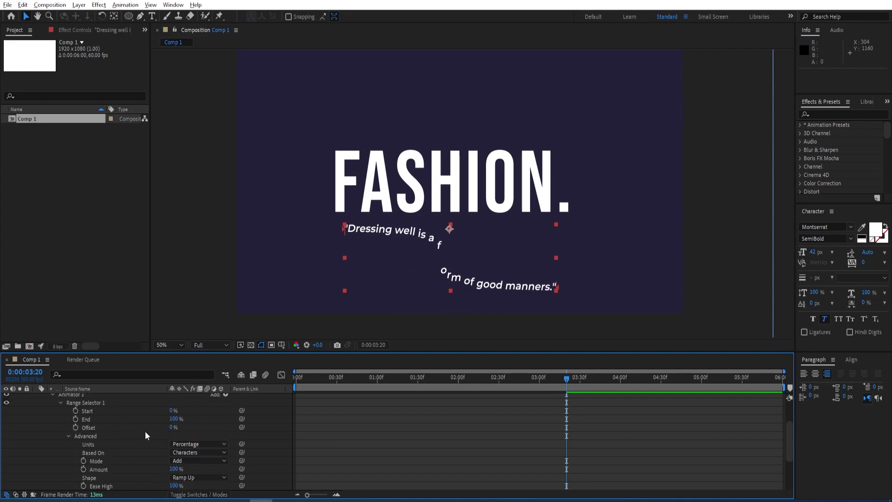
left_click_drag(171, 427, 104, 427)
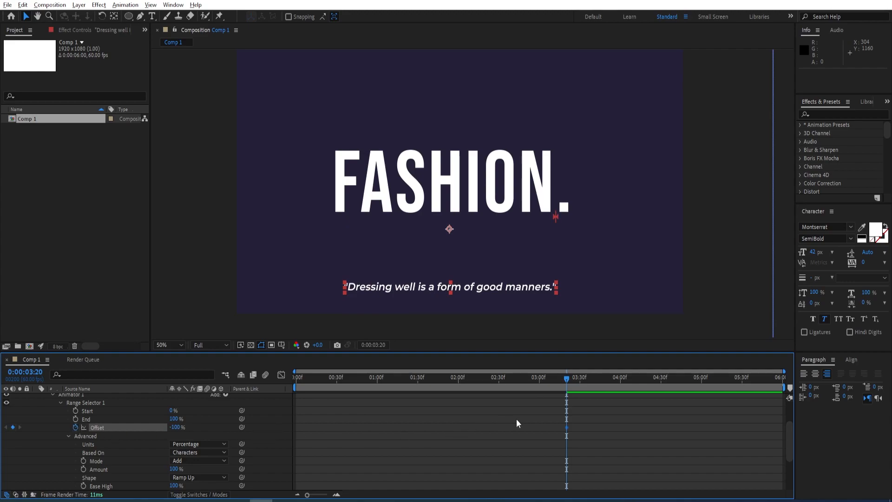
Set a Range Selector Offset keyframe of 100% for the quote at 0:00:04:00 and preview the reveal
key("shift+Page_Down")
key("shift+Page_Down")
key("shift+Page_Down")
key("shift+Page_Down")
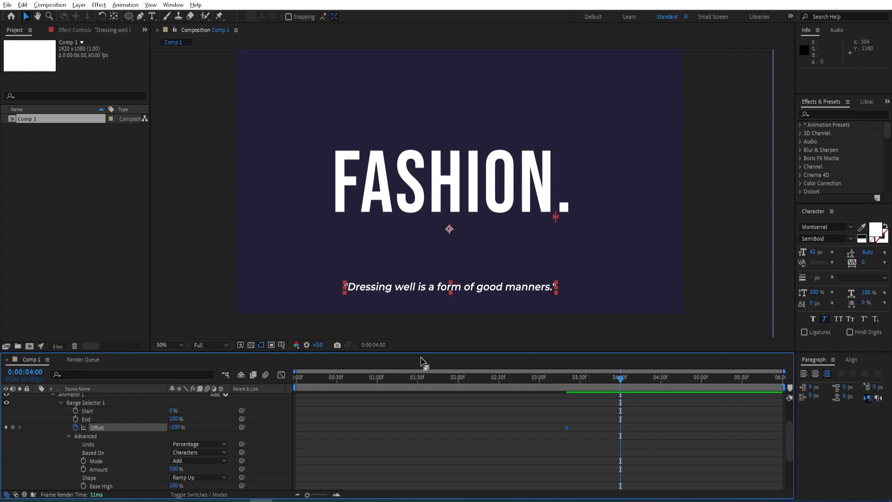
left_click_drag(178, 427, 482, 424)
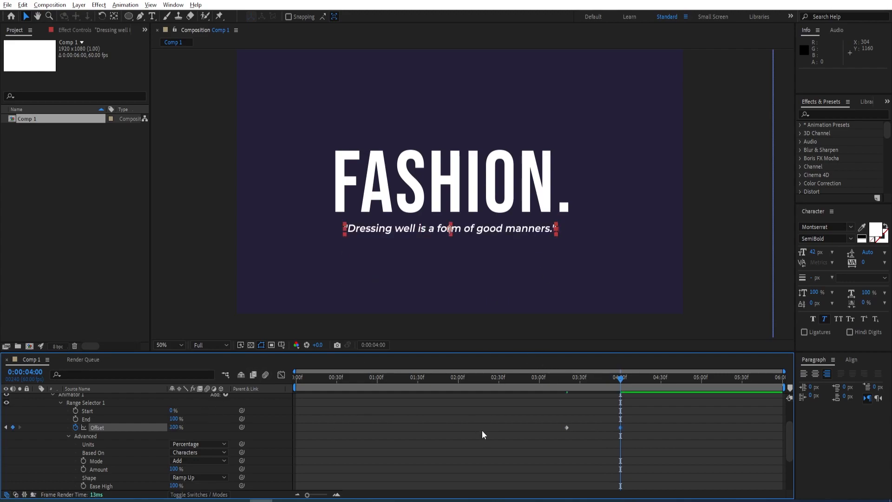
left_click_drag(620, 382, 525, 382)
key("space")
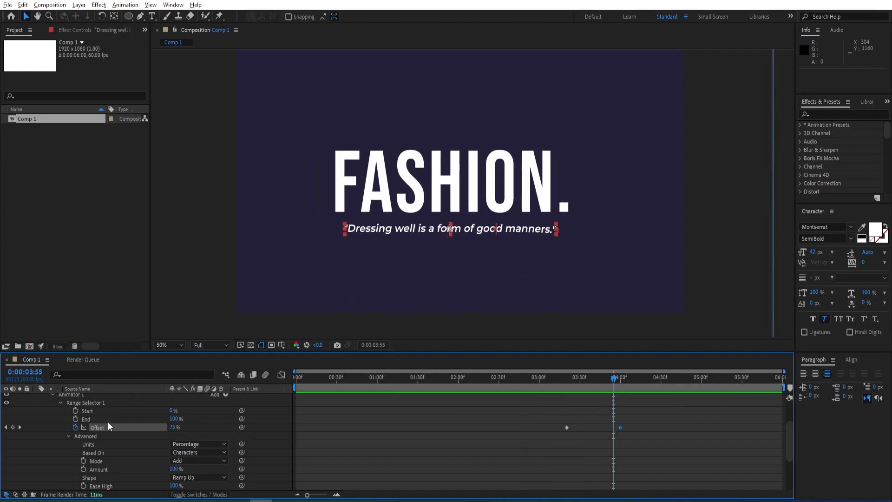
Set the quote animator's Opacity to 0% and play back the text reveal
scroll(119, 459, "down", 2)
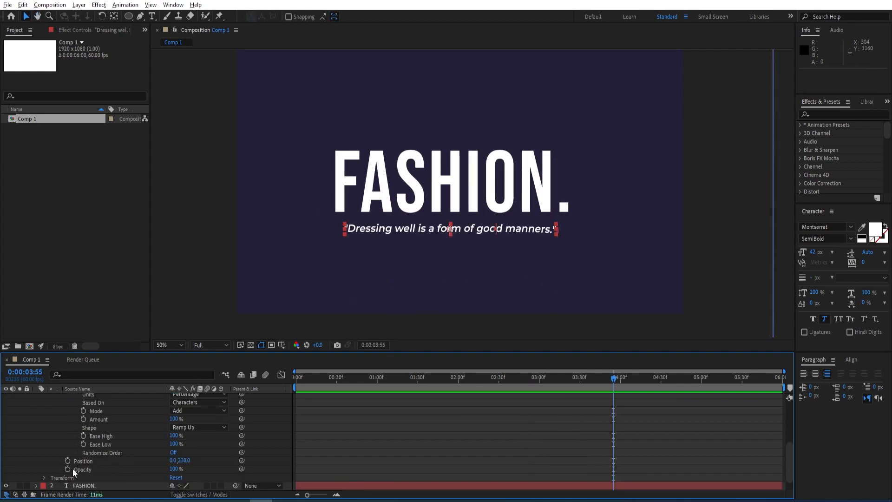
left_click_drag(175, 470, 88, 469)
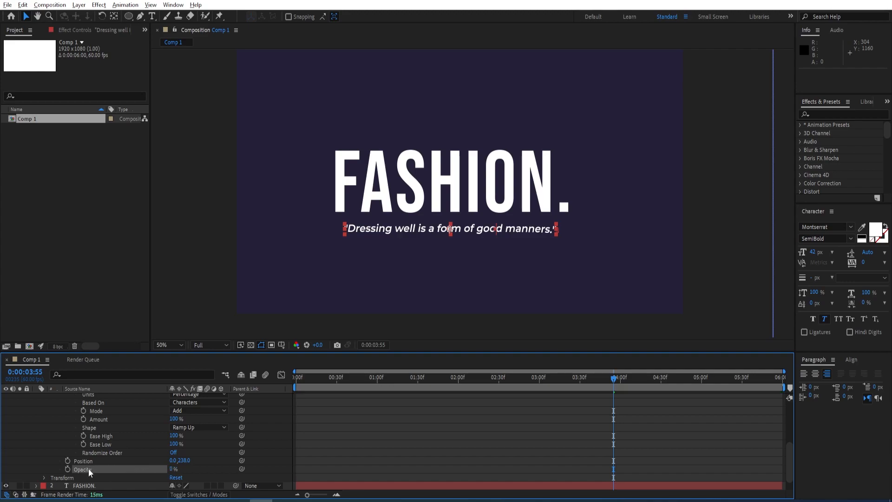
left_click_drag(613, 378, 494, 398)
key("space")
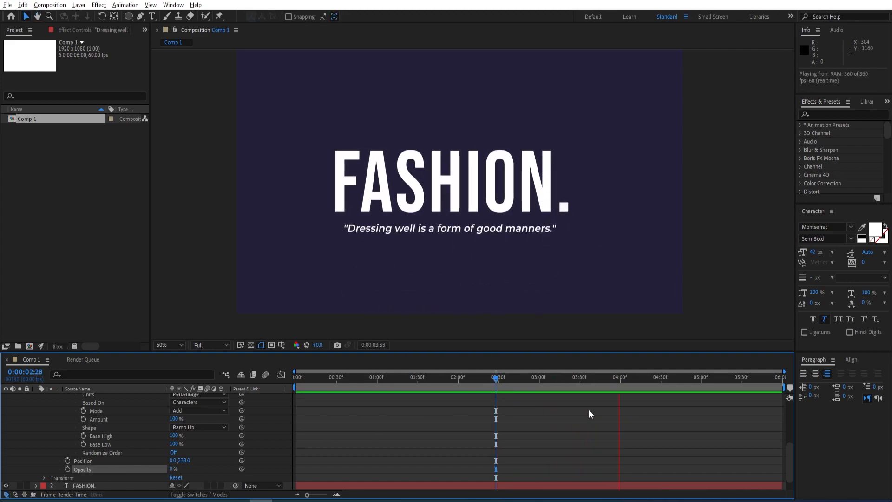
key("space")
left_click(520, 384)
key("space")
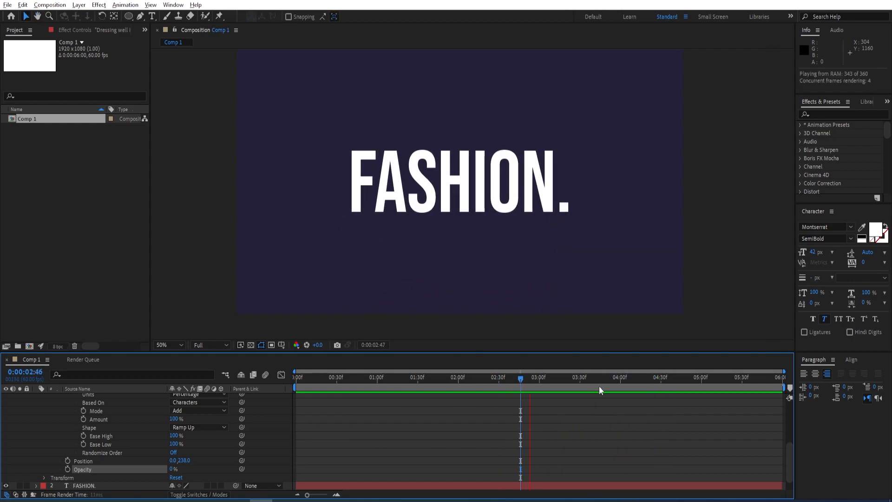
key("space")
Base the quote's Range Selector on Words and preview the animation
scroll(127, 434, "up", 2)
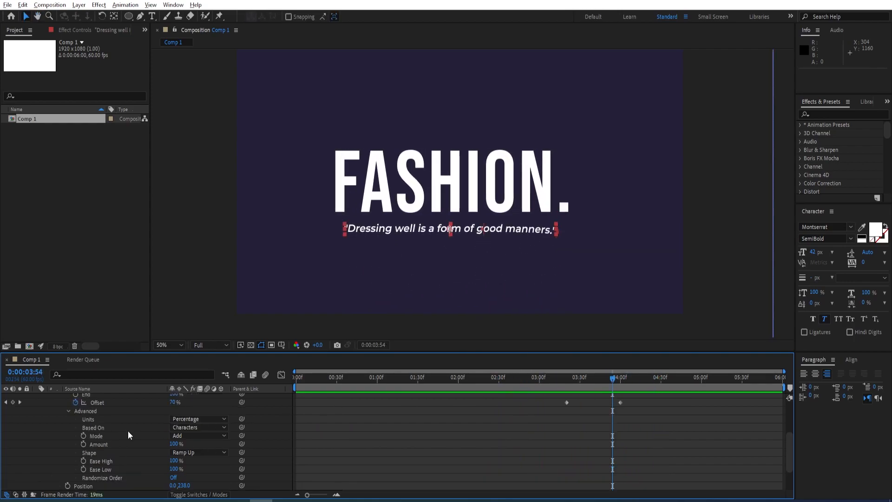
left_click(101, 428)
left_click(199, 426)
left_click(192, 460)
left_click_drag(553, 378, 589, 378)
key("space")
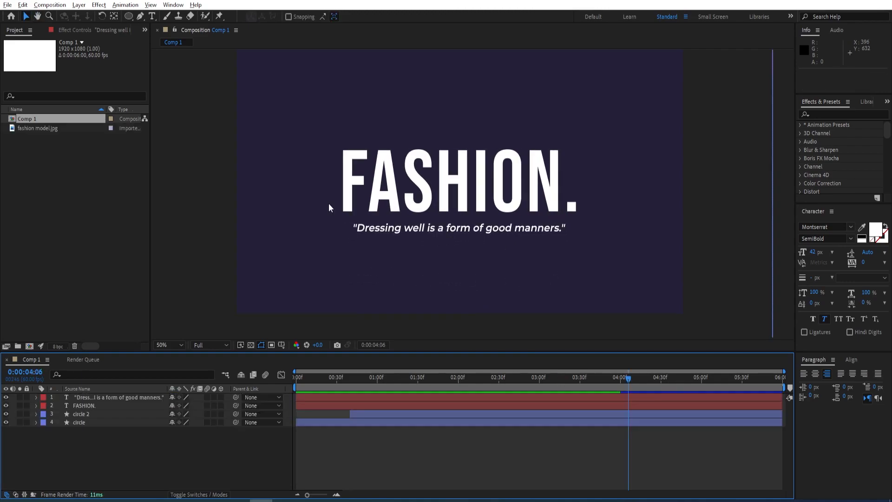
Add a text layer reading "Tom Ford" below the quote
key("ctrl+t")
left_click(423, 260)
type("TO")
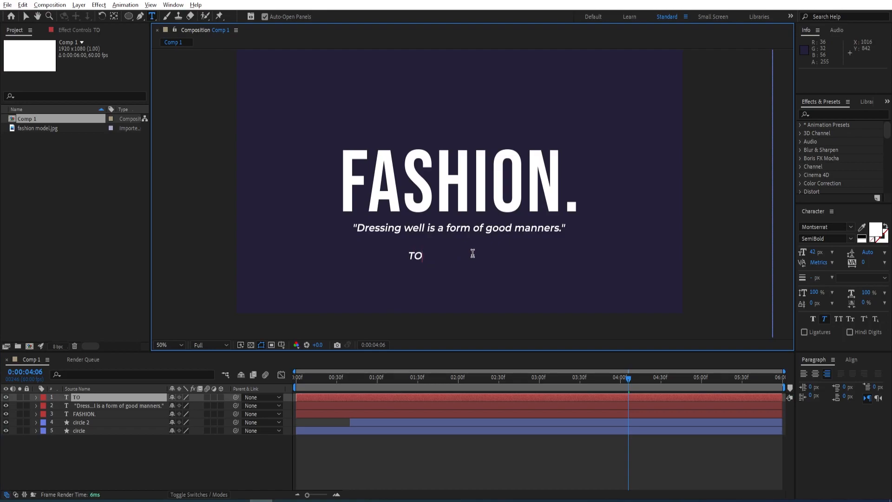
type("m FORD")
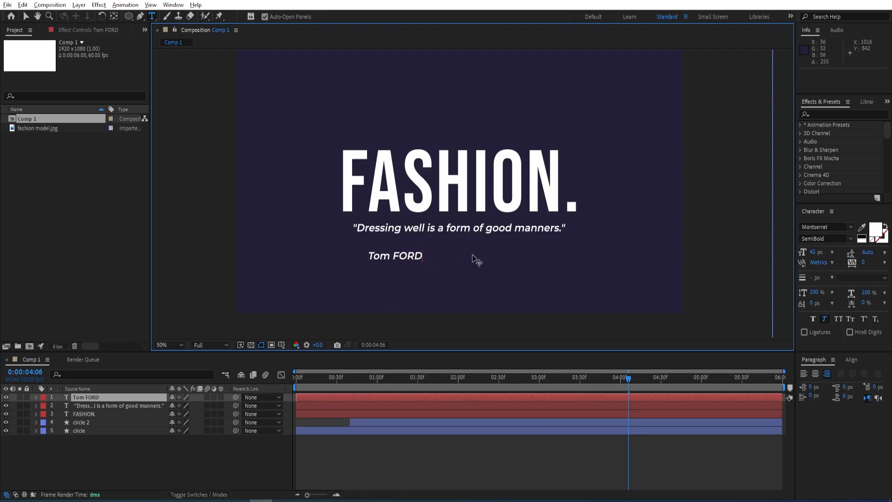
key("BackSpace")
key("BackSpace")
key("BackSpace")
type("ord")
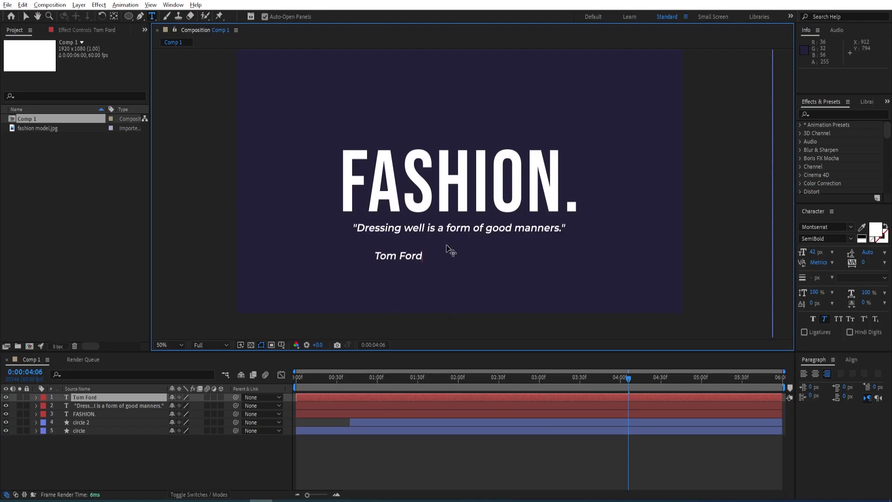
Format the Tom Ford text as Montserrat Bold at 70 px with faux italic turned off
key("ctrl+a")
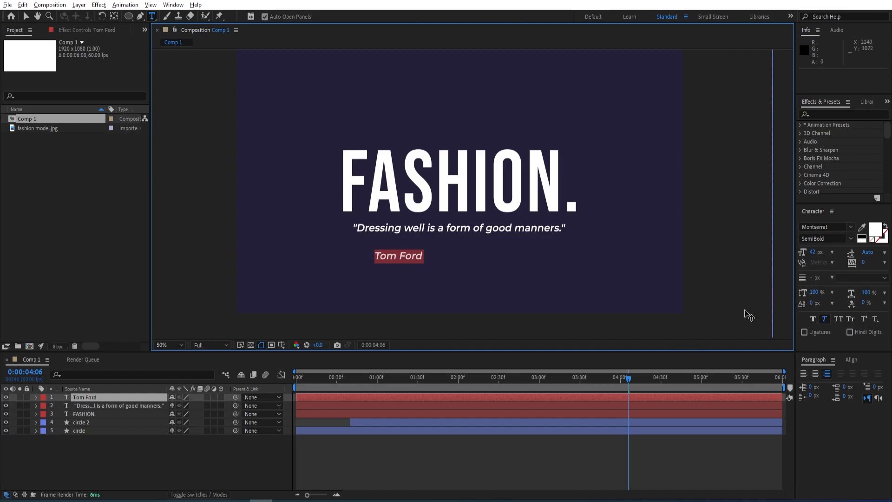
left_click(850, 238)
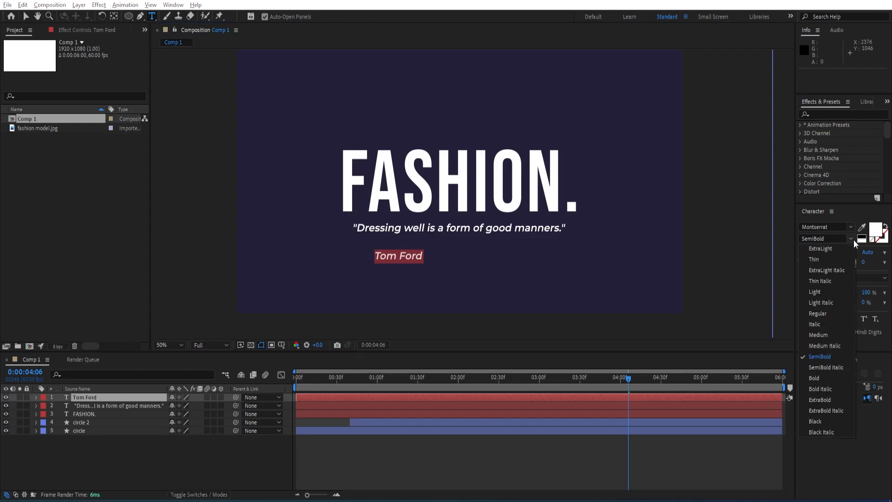
left_click(820, 377)
left_click_drag(817, 254, 831, 252)
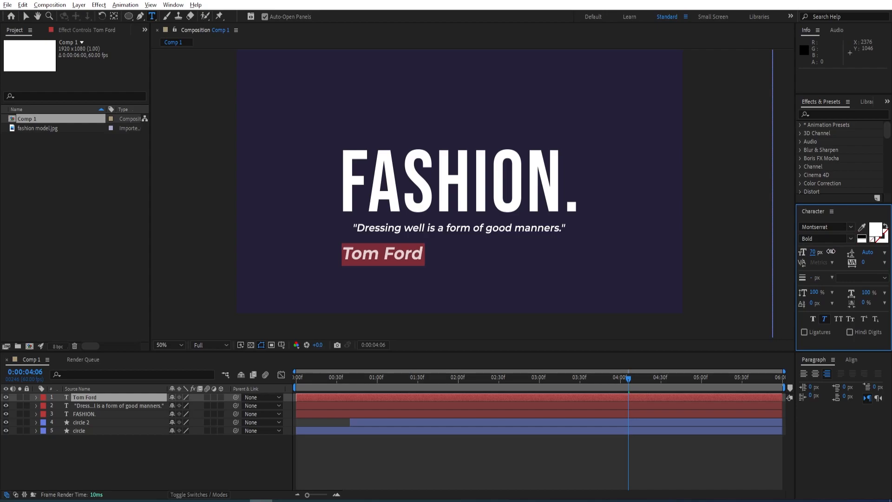
left_click(825, 319)
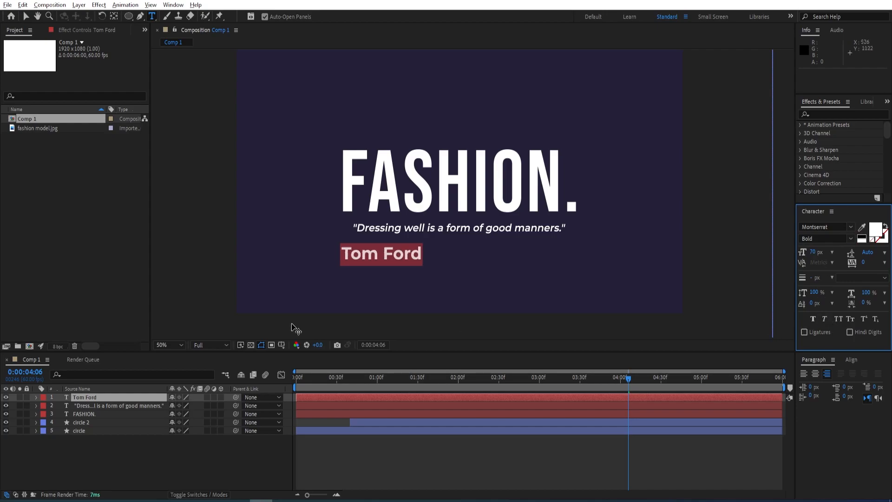
Centre the Tom Ford layer's anchor point and place the layer beneath the quote at position 960, 826
key("ctrl+alt+Home")
key("ctrl+Home")
key("v")
left_click_drag(458, 188, 458, 252)
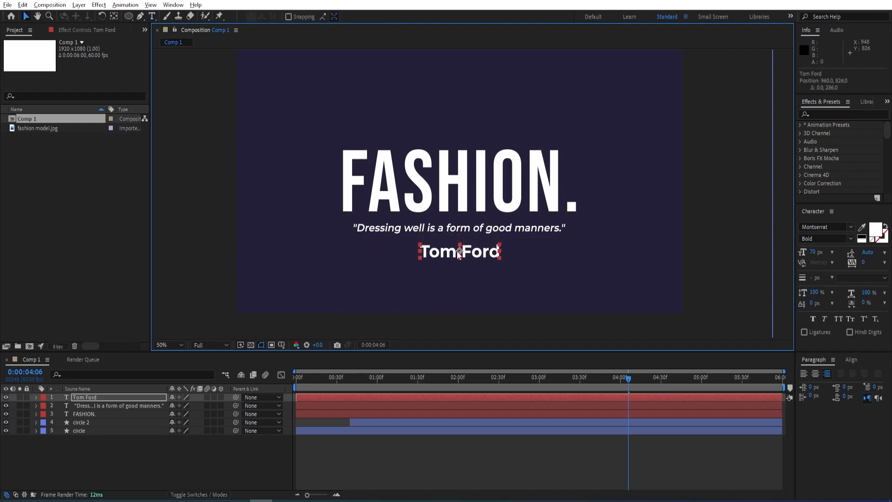
Align the FASHION., quote and Tom Ford layers to the composition's horizontal centre
left_click(91, 416)
left_click(96, 398, "shift")
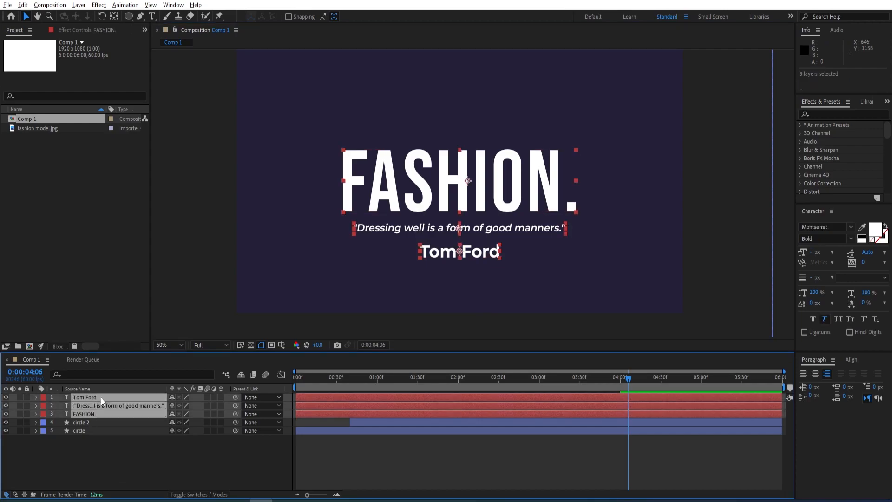
left_click(852, 361)
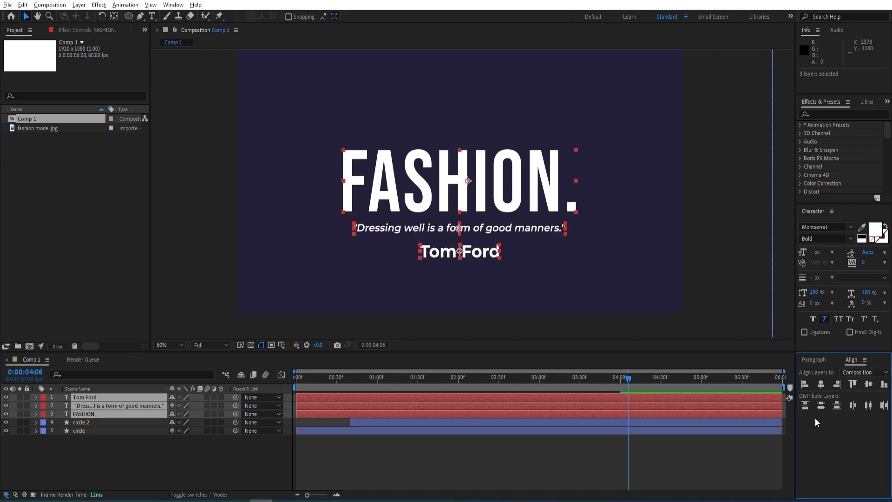
left_click(821, 385)
left_click(79, 458)
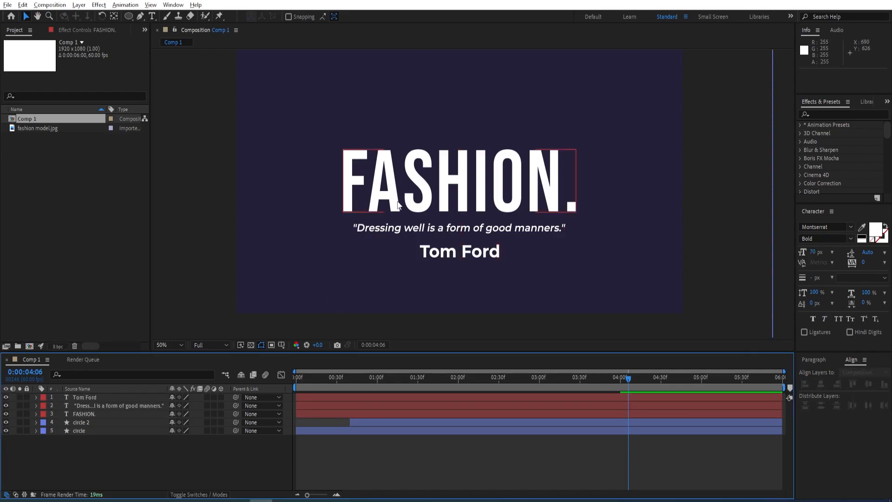
key("comma")
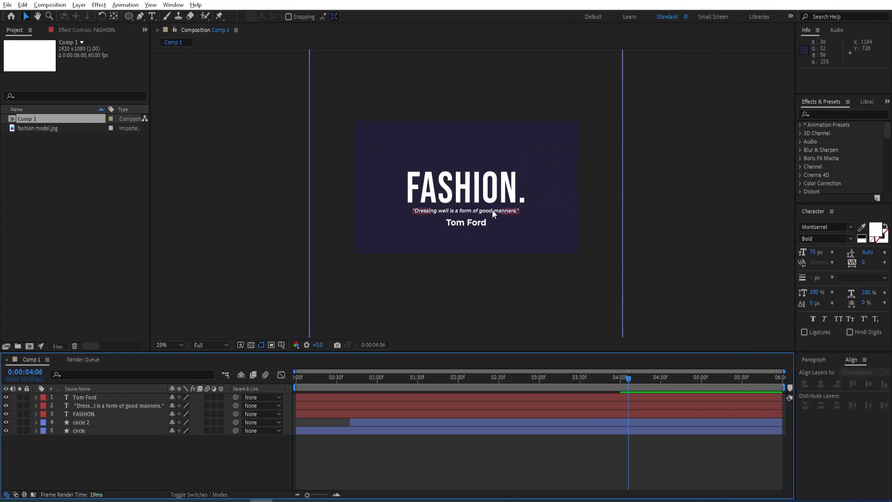
key("period")
Apply the Slow Fade On text preset to the Tom Ford layer at 0:00:03:42, between the quote's Offset keyframes
left_click(101, 403)
left_click(98, 398)
left_click(108, 406)
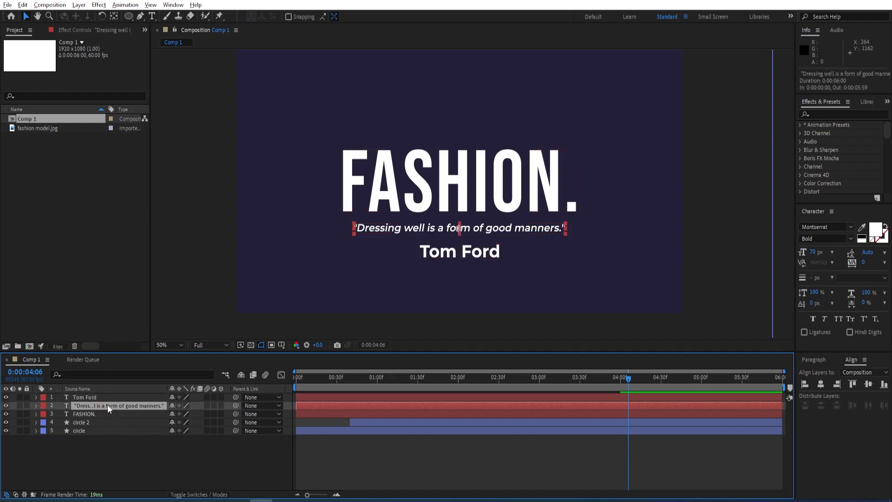
key("u")
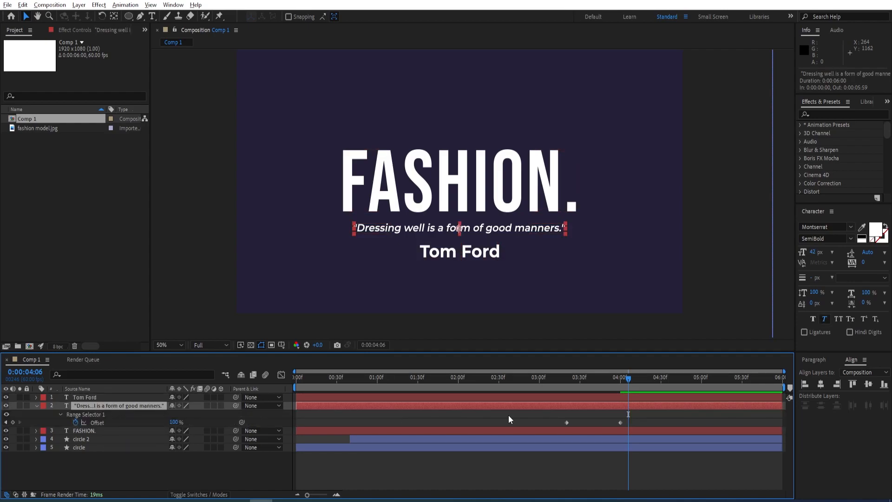
left_click_drag(619, 378, 596, 379)
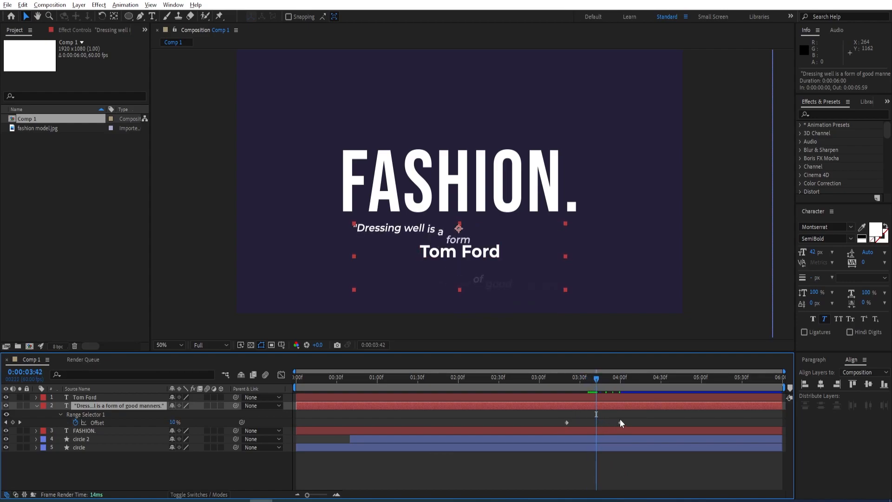
left_click(97, 397)
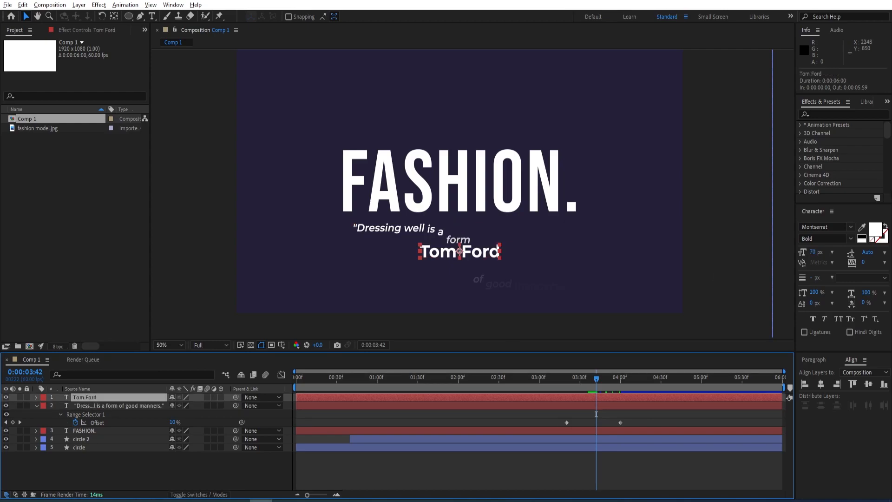
left_click(850, 115)
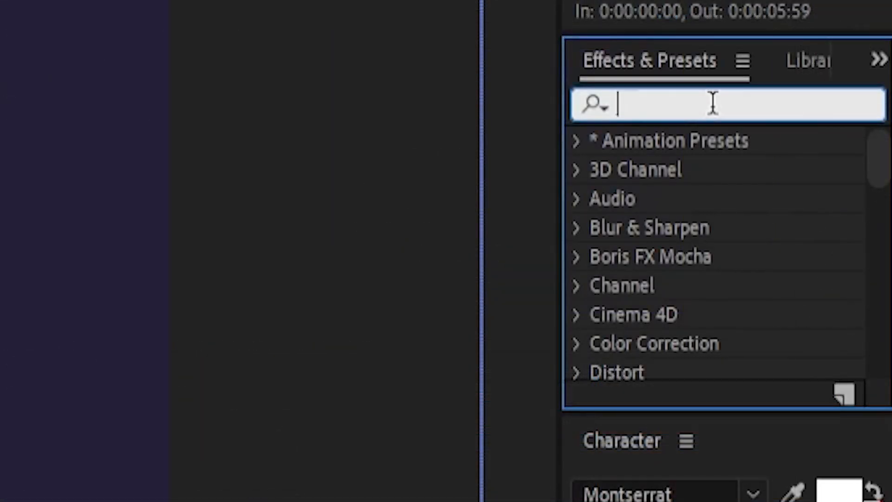
type("slow fade")
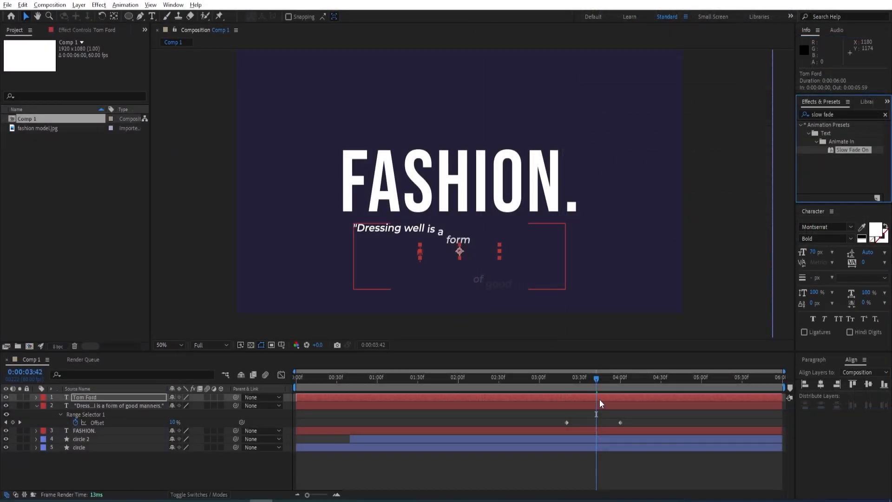
Shorten the Tom Ford fade by moving its last Offset keyframe to about 0:00:04:15, and preview the result
left_click_drag(597, 378, 670, 375)
key("u")
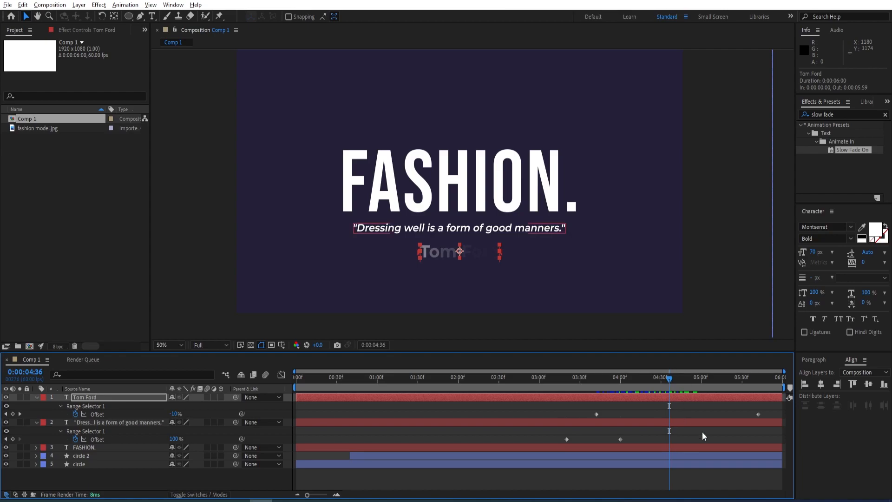
left_click(758, 414)
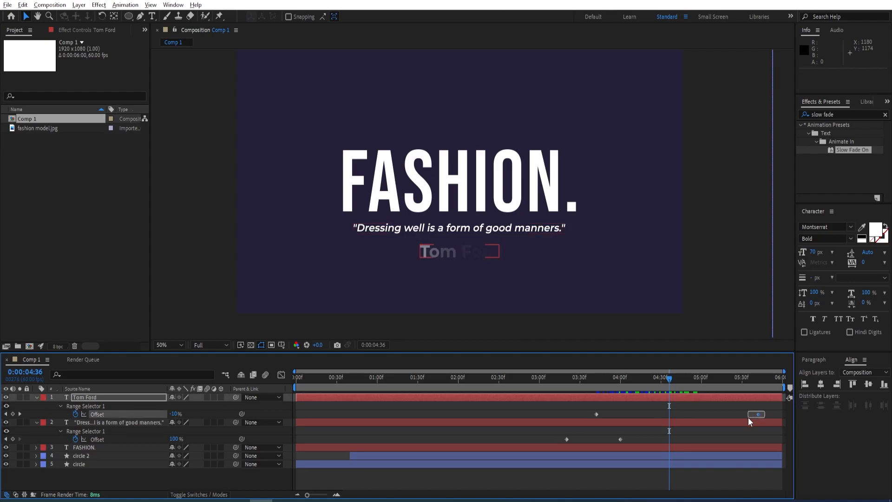
left_click_drag(758, 414, 668, 417)
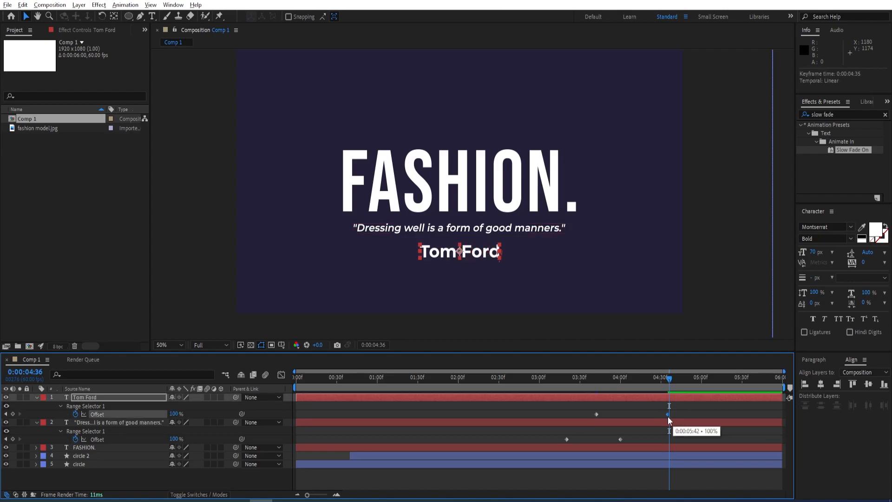
mouse_move(643, 378)
left_mouse_down()
mouse_move(631, 376)
mouse_move(639, 377)
left_mouse_up()
left_click_drag(669, 414, 639, 416)
left_click_drag(640, 378, 541, 389)
key("space")
key("space")
left_click_drag(677, 378, 557, 378)
key("space")
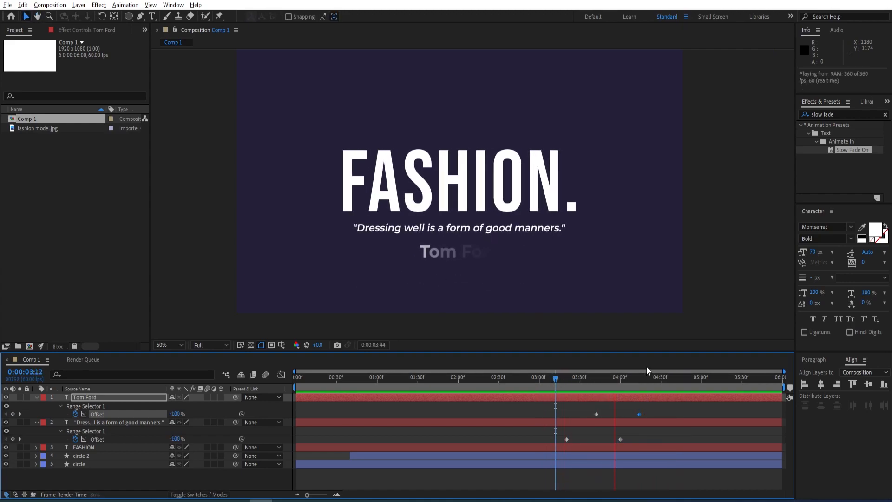
key("space")
Collapse the text layers, place fashion model.jpg above all layers in Comp 1 and fit it to the composition width
left_click(36, 397)
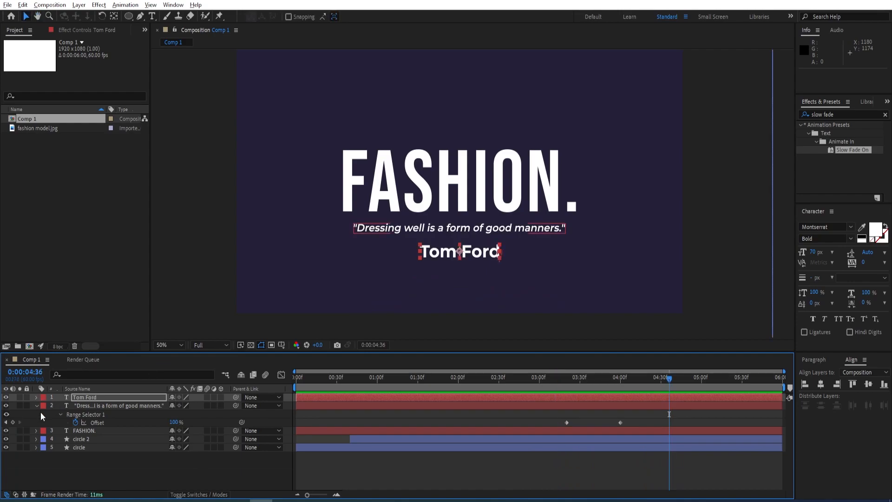
left_click(37, 406)
left_click(118, 459)
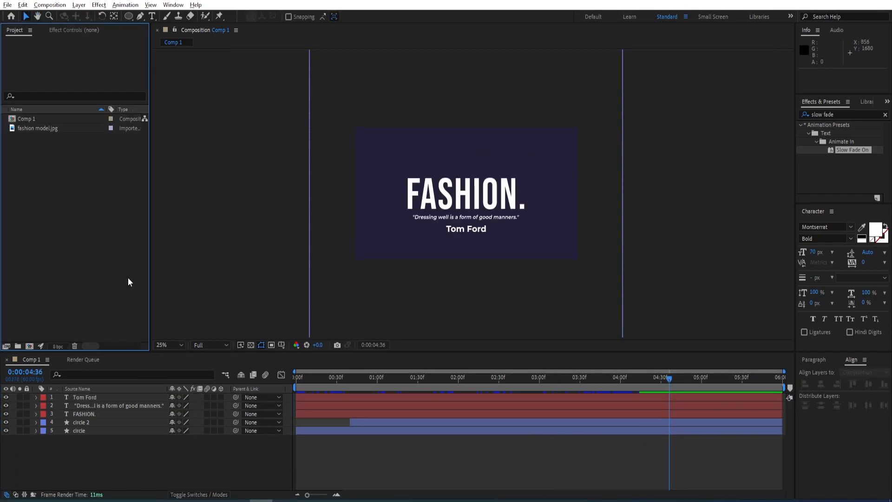
left_click_drag(36, 128, 80, 394)
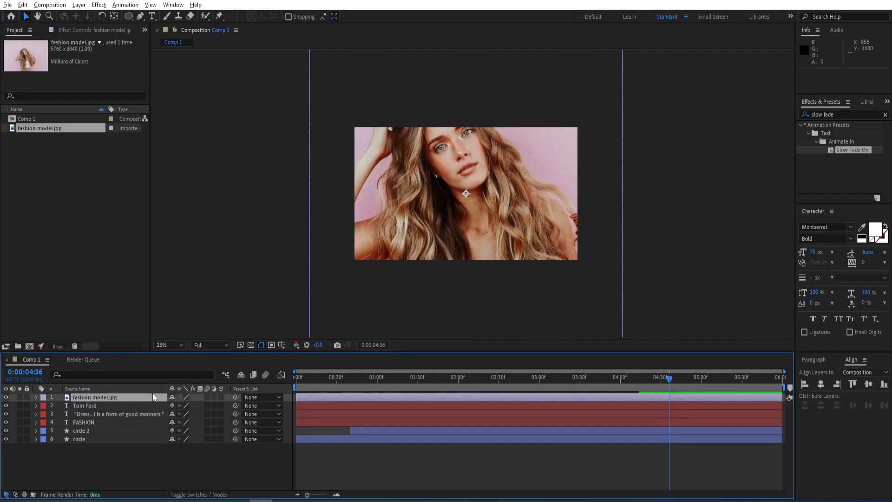
key("ctrl+alt+shift+h")
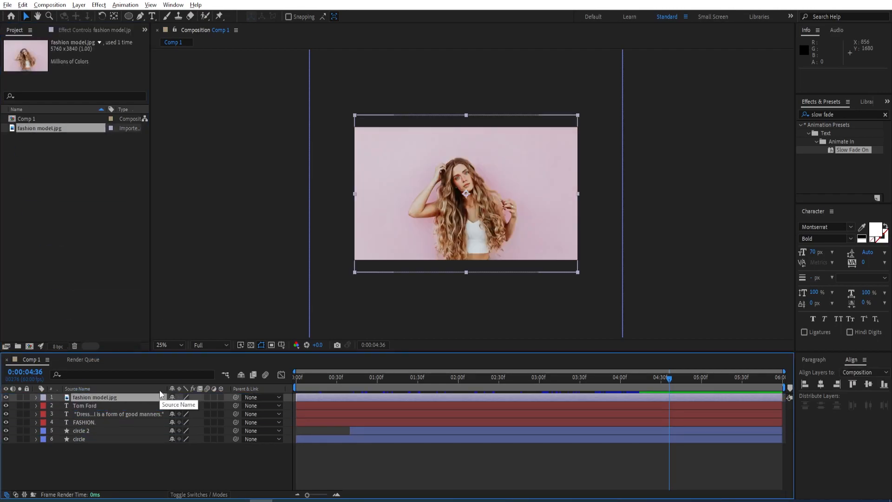
Fit the fashion model photo to the composition width, and shift it horizontally to position 1612, 540
right_click(115, 398)
mouse_move(143, 162)
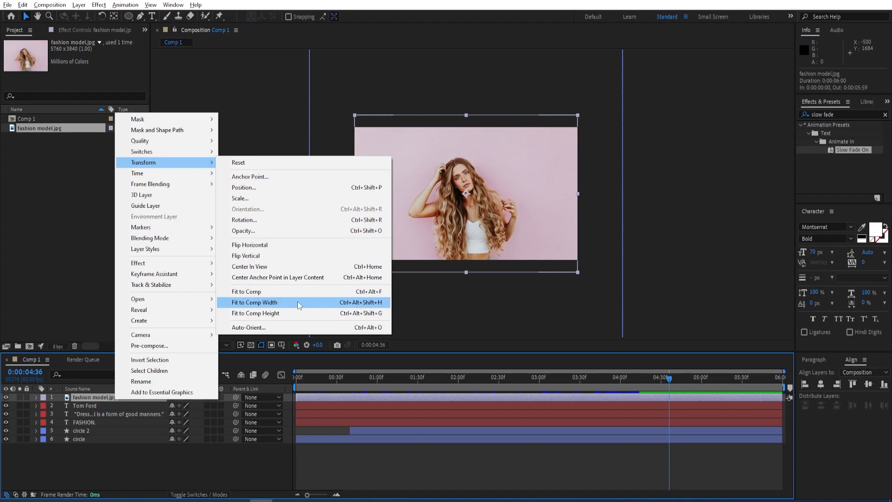
left_click(232, 460)
left_click(88, 398)
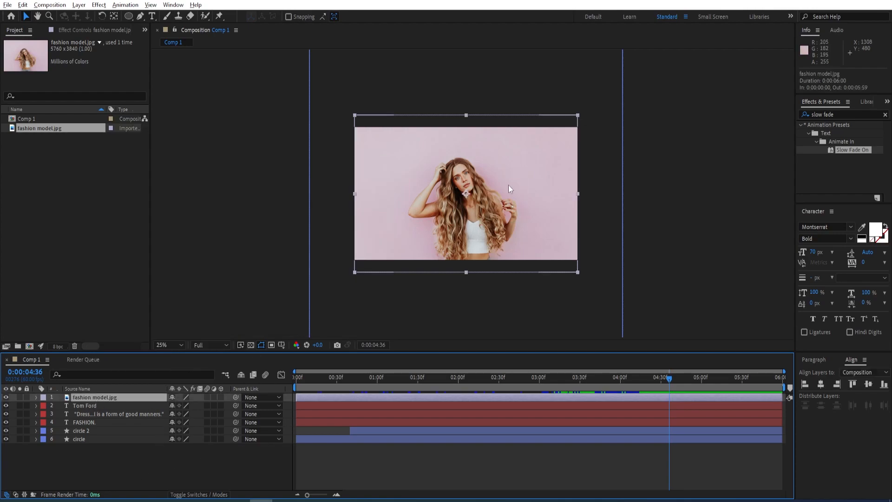
left_click_drag(514, 200, 558, 200)
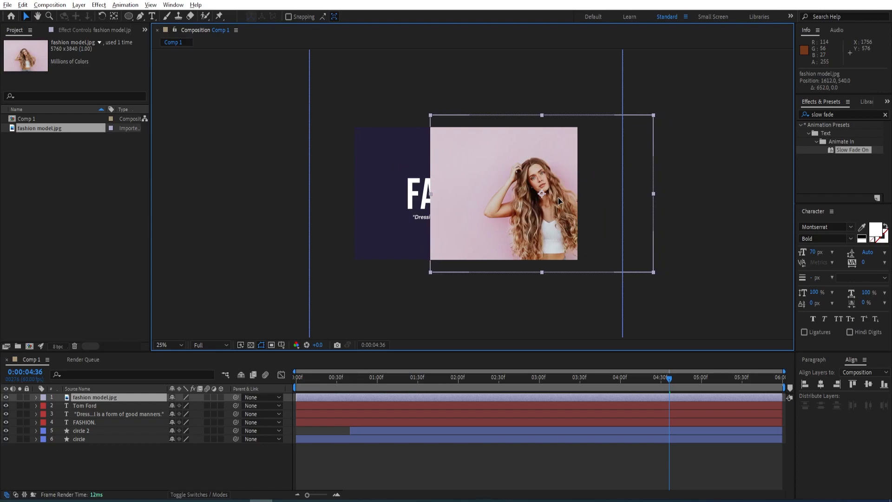
Draw a large circular Ellipse mask around the model on the fashion model.jpg layer, and preview it
left_click(149, 461)
left_click(108, 399)
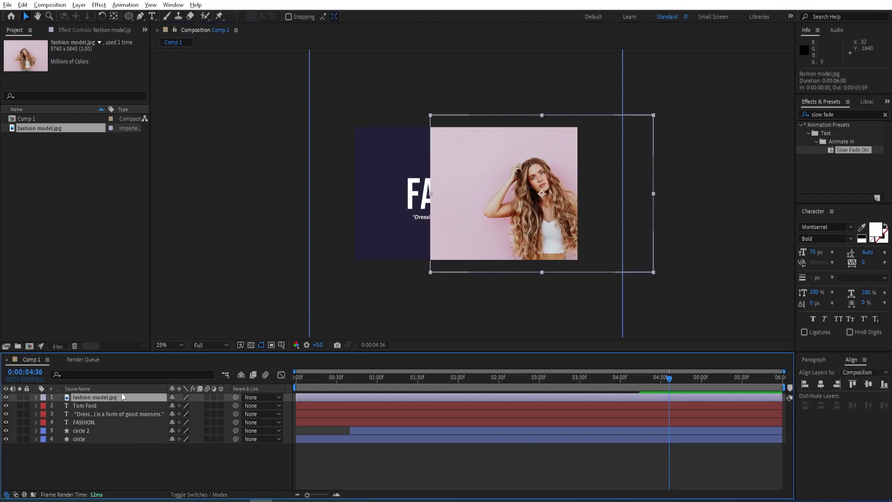
left_click(129, 16)
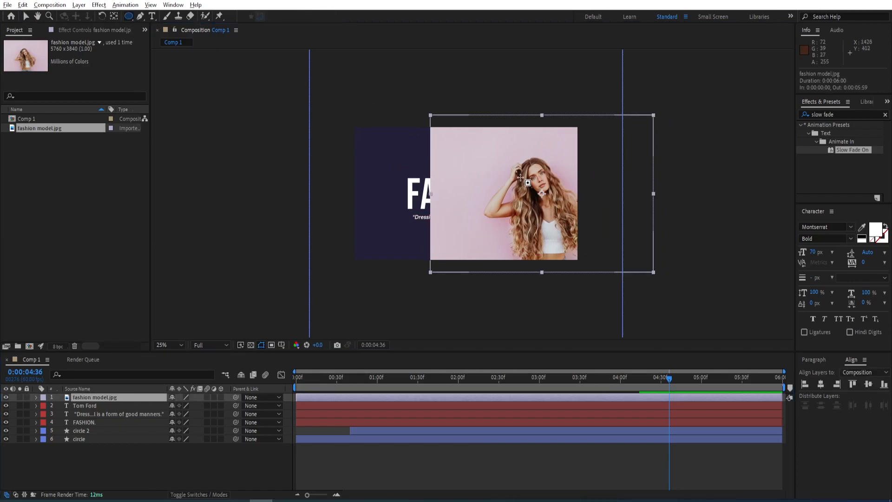
mouse_move(503, 140)
left_mouse_down()
mouse_move(580, 239)
mouse_move(561, 244)
left_mouse_up()
key("space")
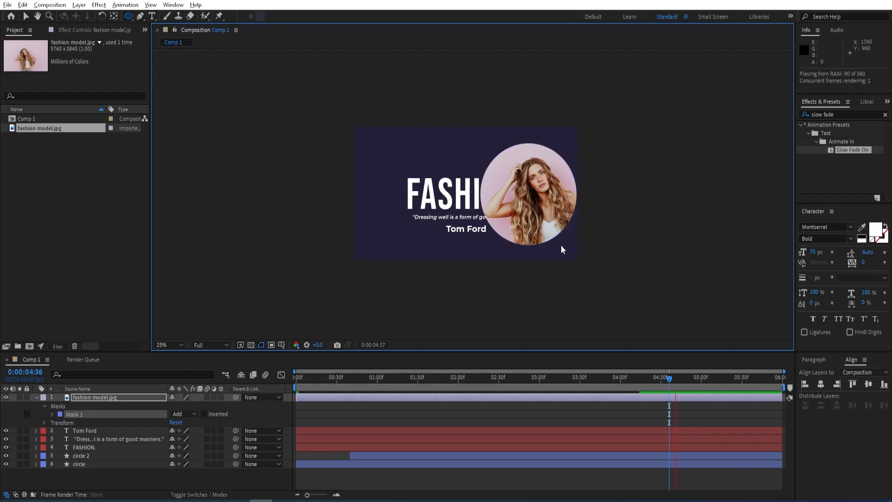
left_click(104, 405)
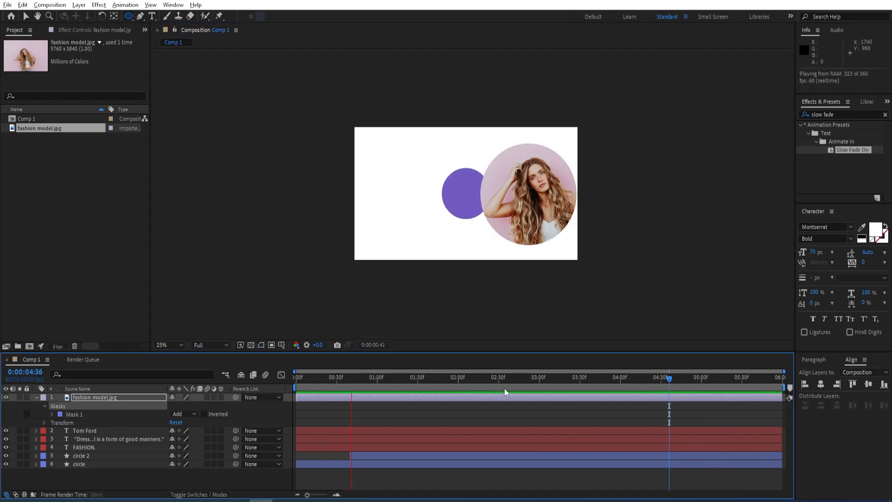
Add a second, small circular mask to fashion model.jpg, just below and to the left of the large circle
left_click_drag(672, 382, 623, 385)
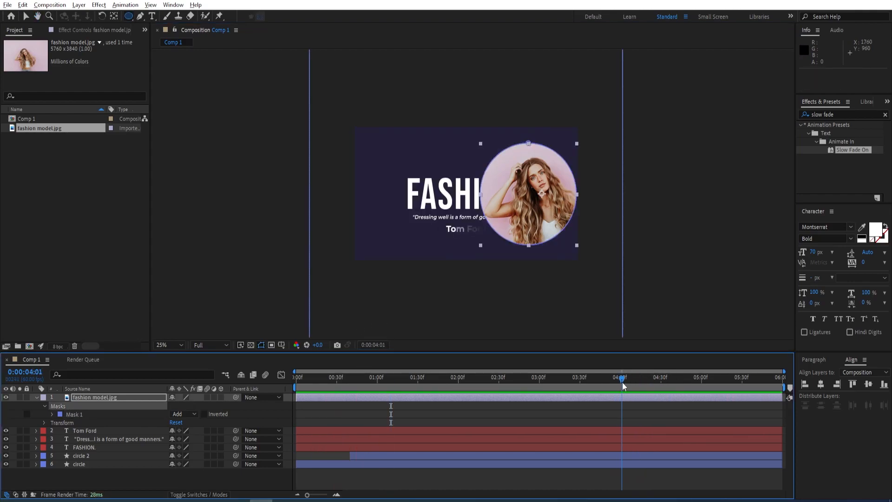
left_click(99, 398)
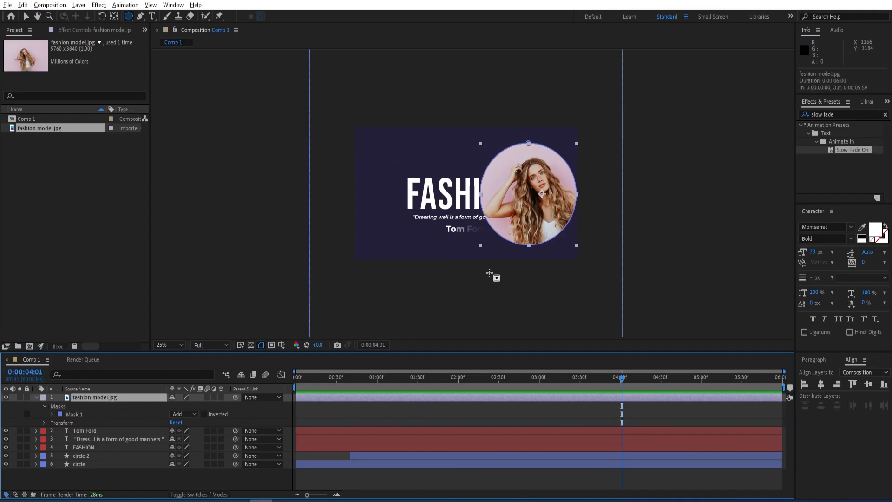
mouse_move(477, 242)
left_mouse_down()
mouse_move(505, 269)
mouse_move(497, 255)
left_mouse_up()
mouse_move(622, 378)
left_mouse_down()
mouse_move(692, 378)
mouse_move(622, 385)
left_mouse_up()
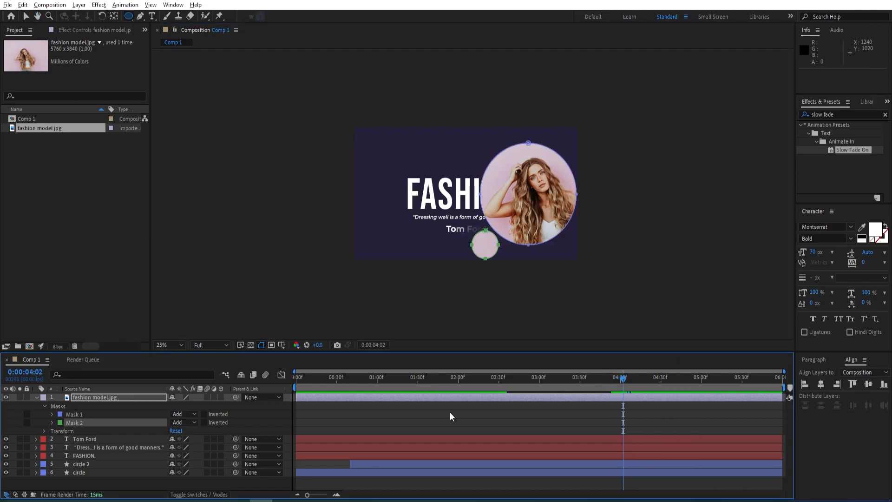
Reveal the Mask Path properties of both masks and set a keyframe on each at 0:00:02:00
key("ctrl+a")
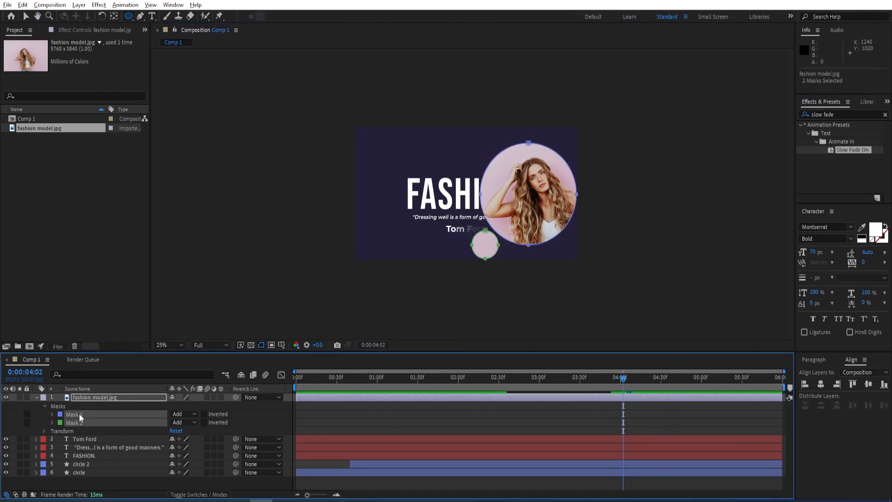
key("m")
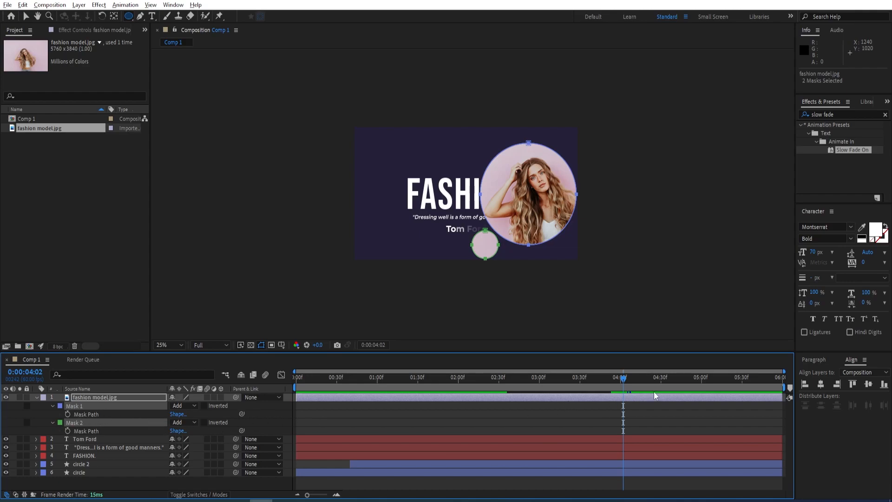
left_click_drag(623, 379, 458, 382)
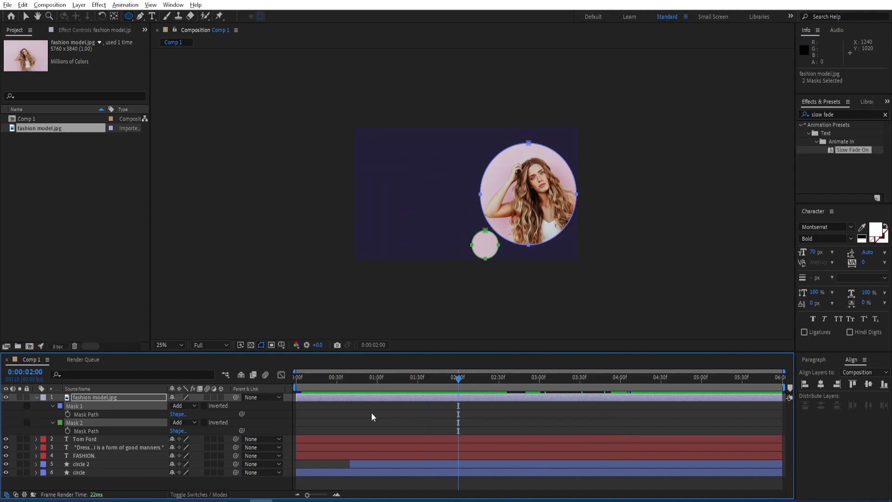
left_click(88, 415)
left_click(68, 414)
left_click(67, 430)
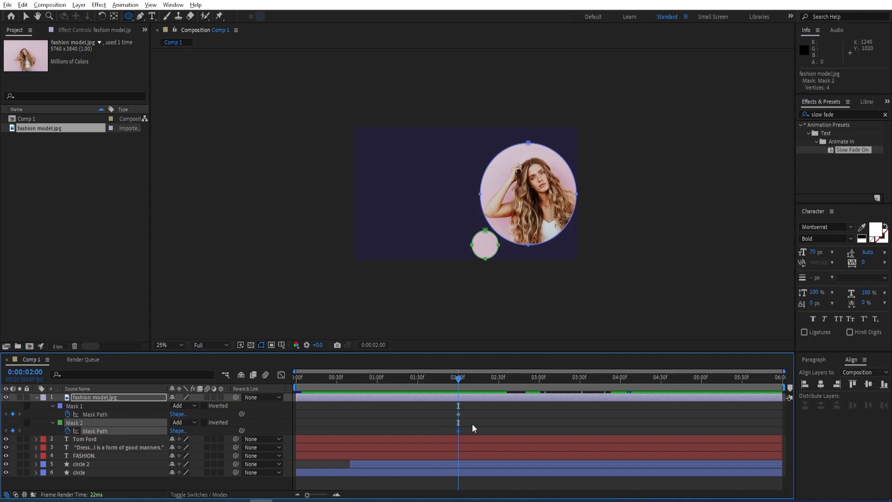
At 0:00:05:30, move Mask 1's circle out of the composition beyond its upper-right corner
left_click_drag(461, 383, 743, 372)
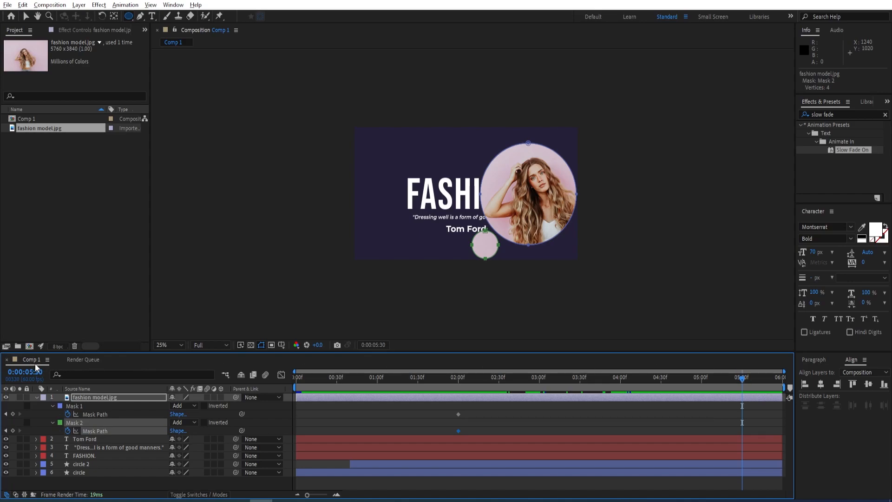
left_click(103, 414)
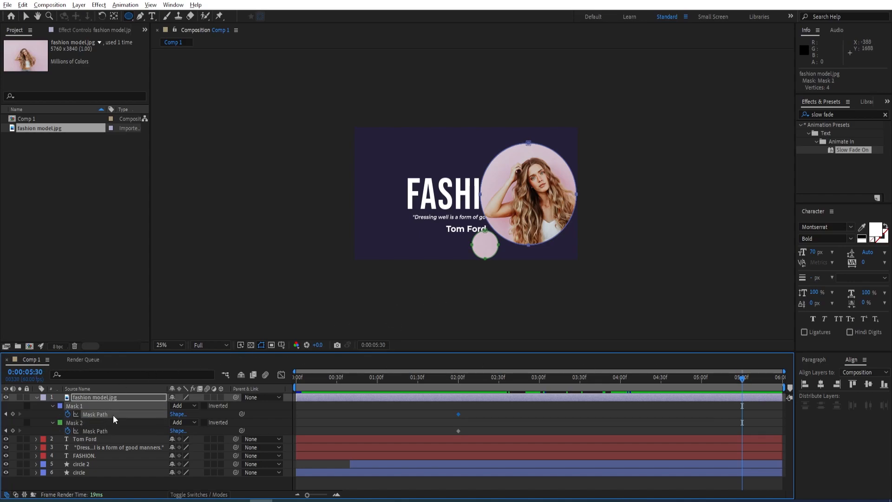
key("v")
left_click_drag(529, 145, 638, 28)
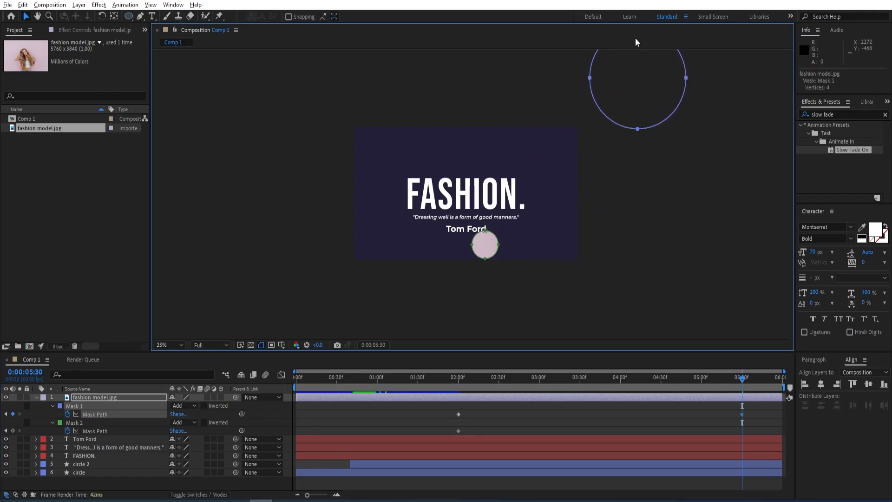
At 0:00:05:30, move Mask 2's small circle out of the composition, below its bottom edge and further left
left_click(98, 431)
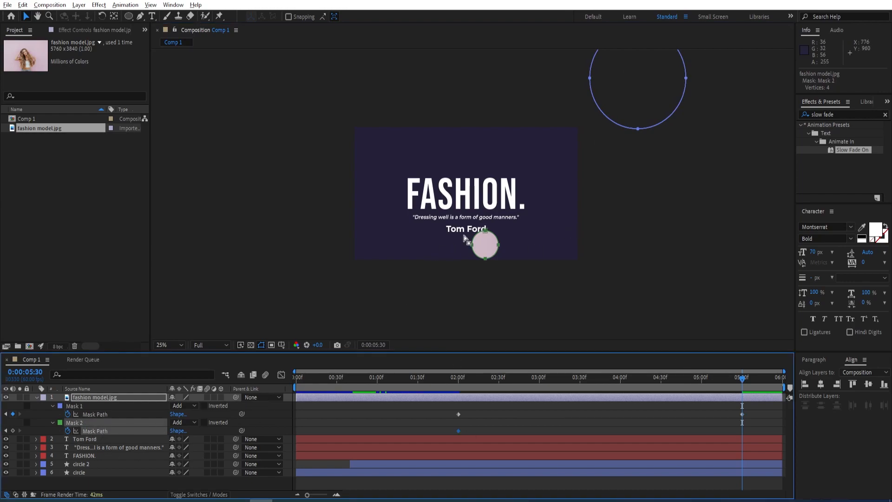
left_click_drag(480, 238, 450, 272)
left_click(95, 430)
left_click(263, 420)
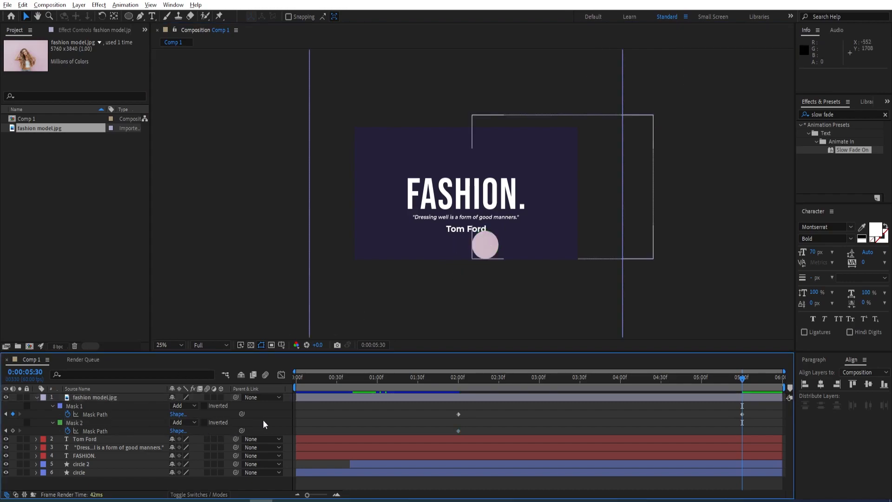
left_click(79, 424)
left_click_drag(486, 232, 428, 285)
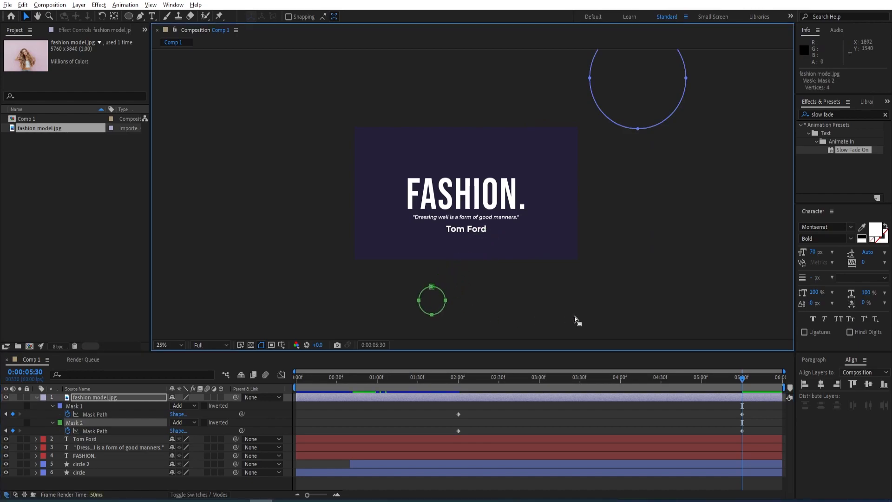
Time-reverse all Mask Path keyframes of both masks and scrub through the start of the reversed motion
left_click_drag(758, 431, 672, 421)
left_click(667, 377)
left_click_drag(628, 377, 503, 378)
left_click_drag(768, 433, 439, 407)
right_click(459, 415)
mouse_move(485, 409)
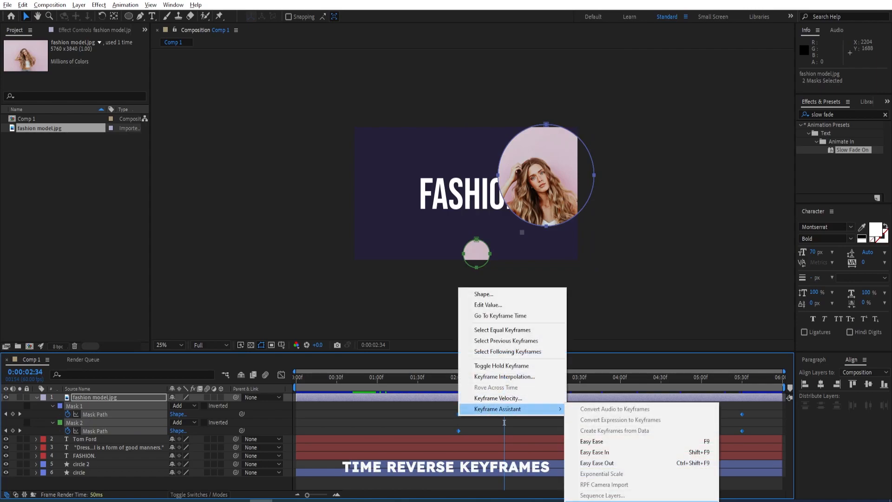
left_click(604, 500)
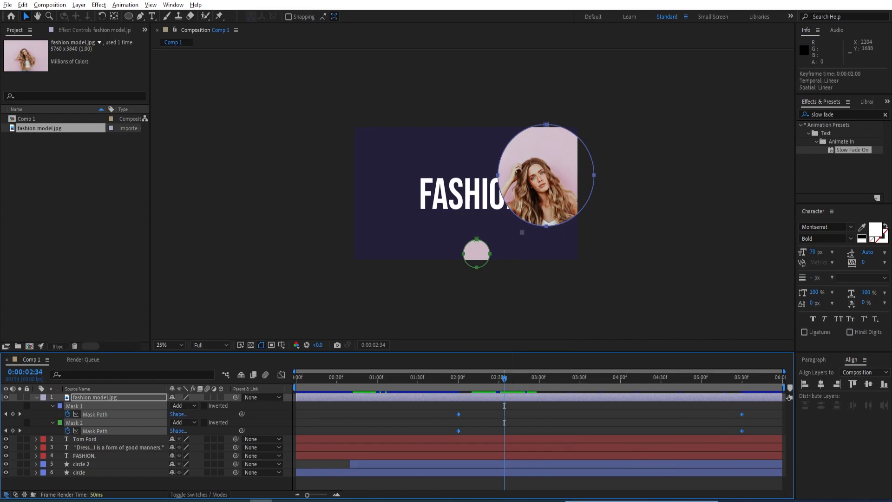
left_click_drag(502, 385, 460, 380)
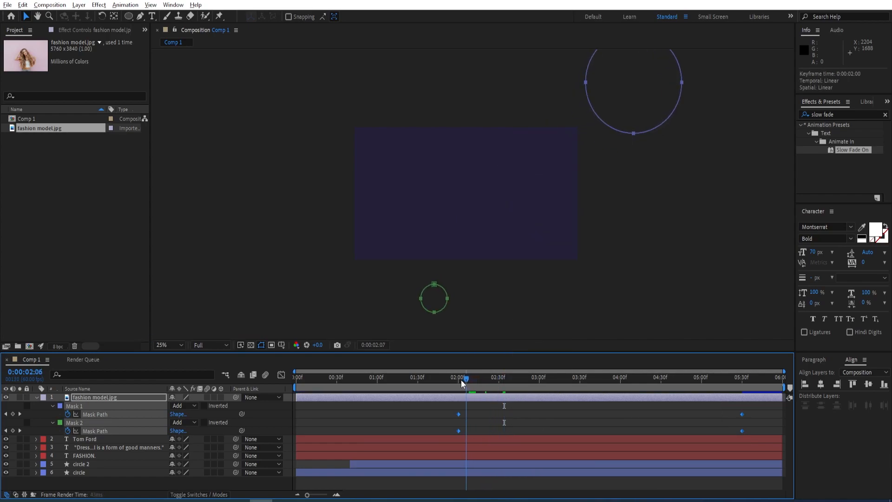
Apply Easy Ease to all Mask Path keyframes, shape the speed graph to peak early with a long slowdown, and preview the motion
key("F9")
left_click(281, 374)
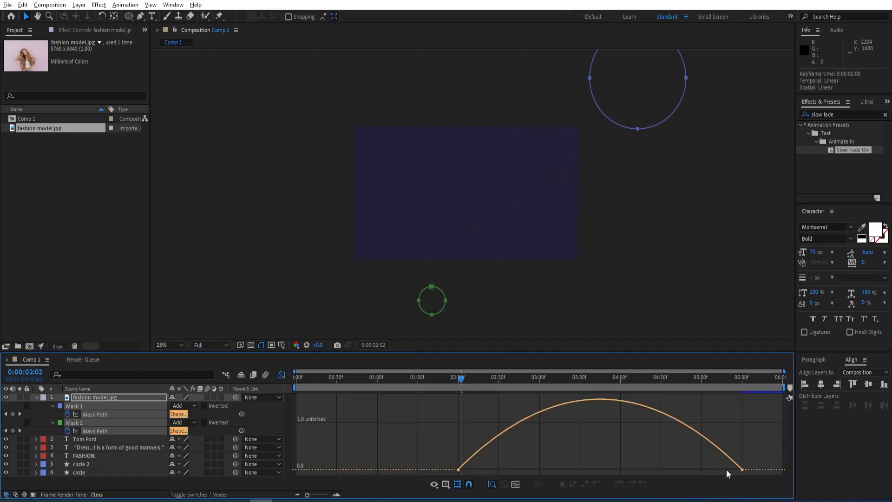
left_click_drag(764, 395, 548, 468)
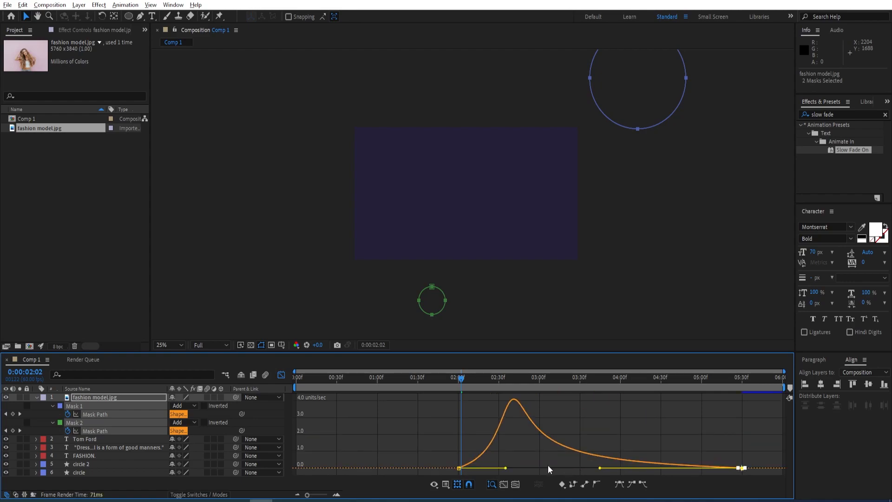
left_click(281, 375)
left_click(454, 377)
key("space")
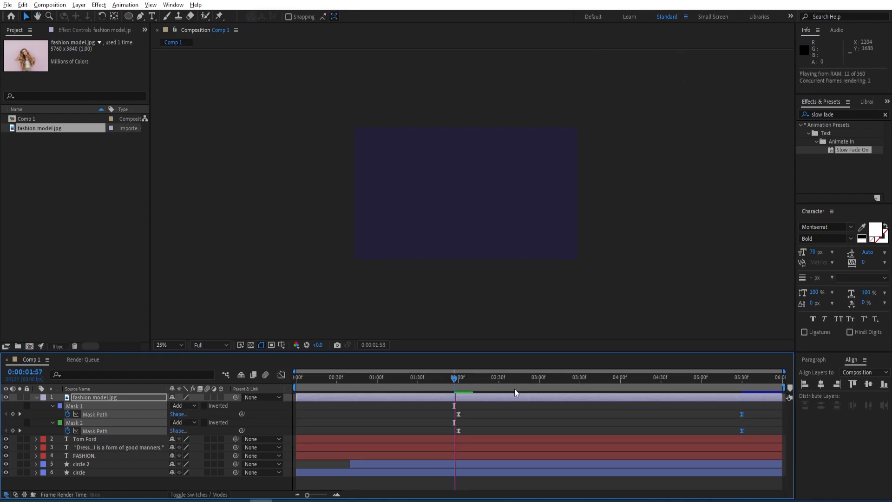
left_click(499, 379)
left_click_drag(499, 379, 671, 372)
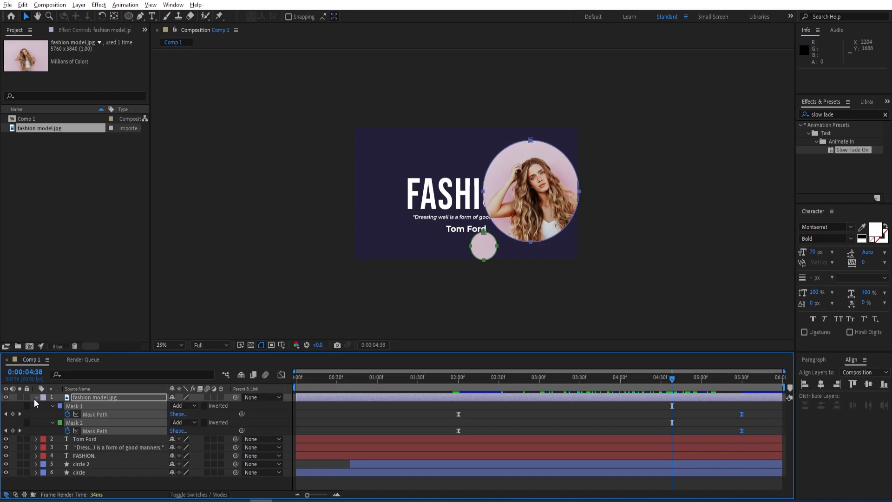
Apply a Drop Shadow effect to fashion model.jpg with distance 60 and softness 32
left_click(36, 398)
left_click(840, 114)
type("drop sha")
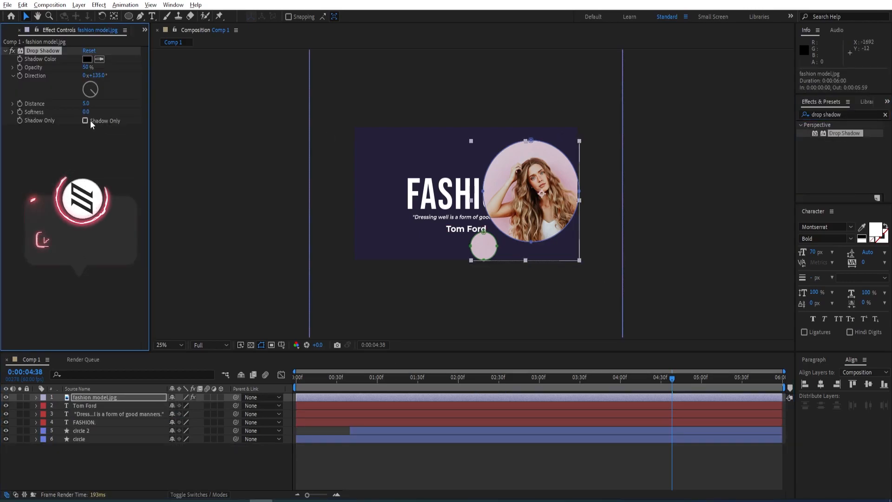
mouse_move(86, 104)
left_mouse_down()
mouse_move(125, 105)
mouse_move(74, 110)
left_mouse_up()
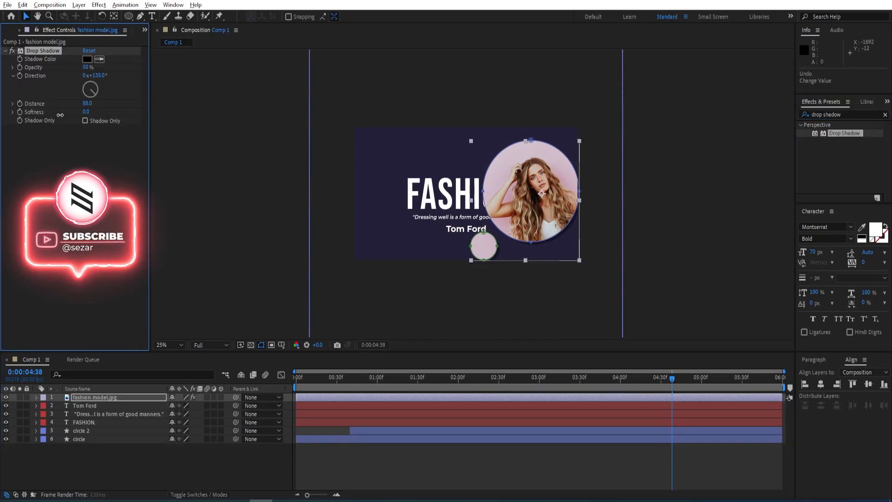
scroll(552, 207, "up", 2)
left_click_drag(552, 207, 548, 170)
mouse_move(87, 104)
left_mouse_down()
mouse_move(103, 104)
mouse_move(70, 115)
mouse_move(57, 102)
mouse_move(90, 103)
mouse_move(91, 113)
mouse_move(93, 104)
left_mouse_up()
Apply Drop Shadow to the Tom Ford, quote and FASHION. layers, with distance 19 and softness 28 on FASHION
left_click(107, 406)
double_click(844, 133)
left_click(111, 414)
double_click(844, 134)
scroll(333, 194, "up", 1)
scroll(333, 194, "down", 1)
double_click(107, 422)
left_click(107, 422)
double_click(844, 134)
left_click(133, 464)
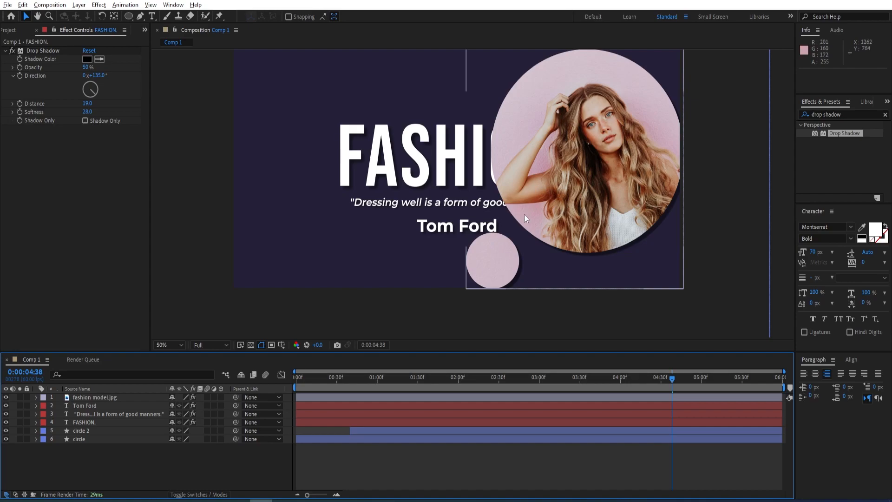
Place the fashion model.jpg layer below the three text layers and check the result around 0:00:04:44
left_click_drag(85, 397, 112, 423)
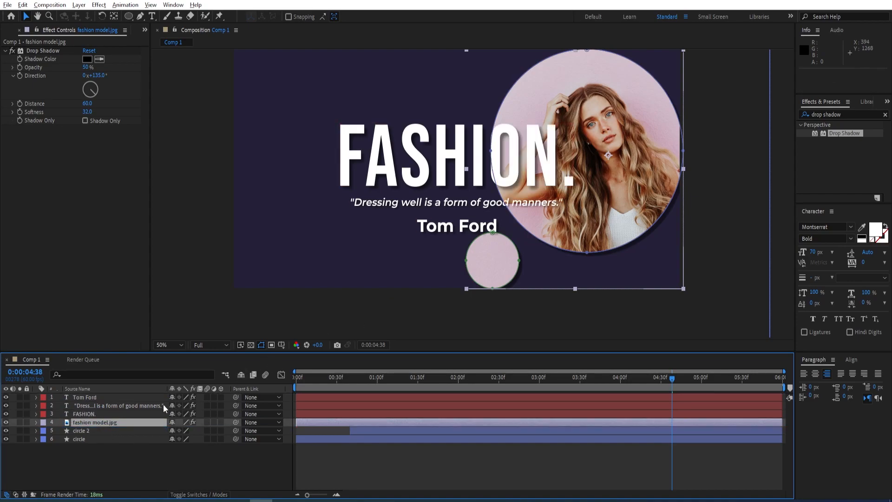
scroll(525, 169, "down", 2)
left_click(210, 464)
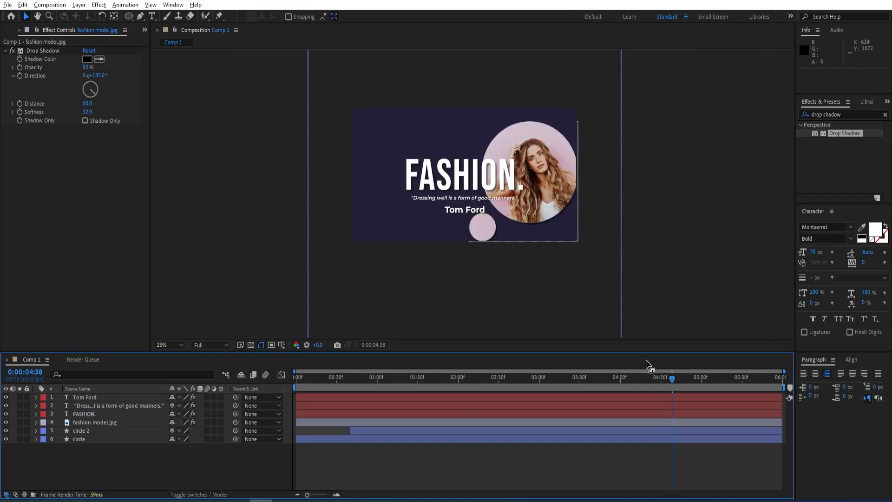
left_click_drag(662, 371, 679, 391)
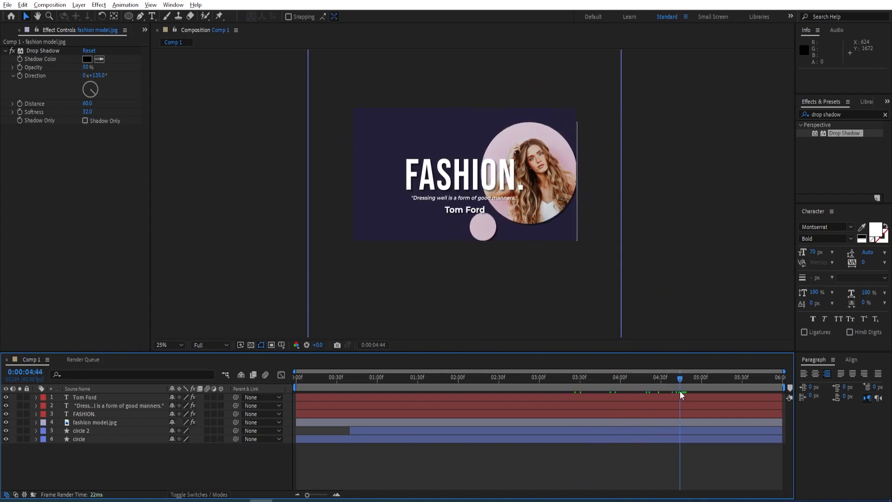
Duplicate the FASHION. text layer twice
left_click(90, 408)
left_click(90, 414)
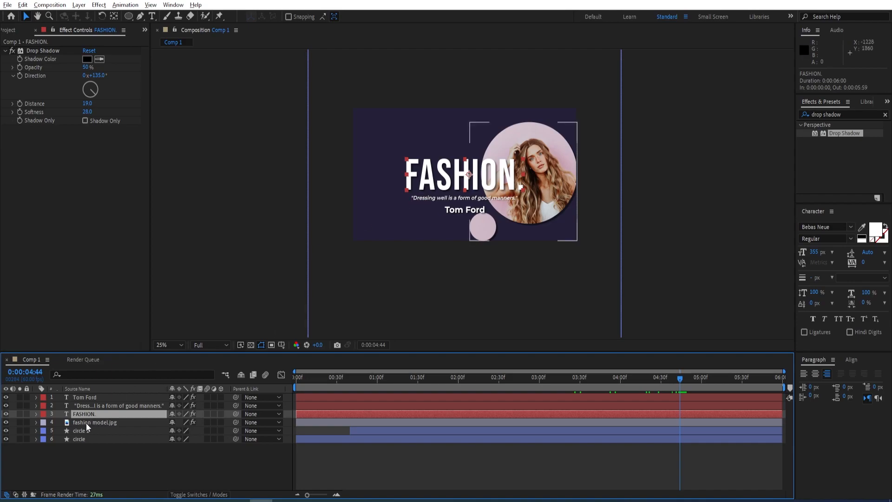
key("ctrl+d")
key("ctrl+d")
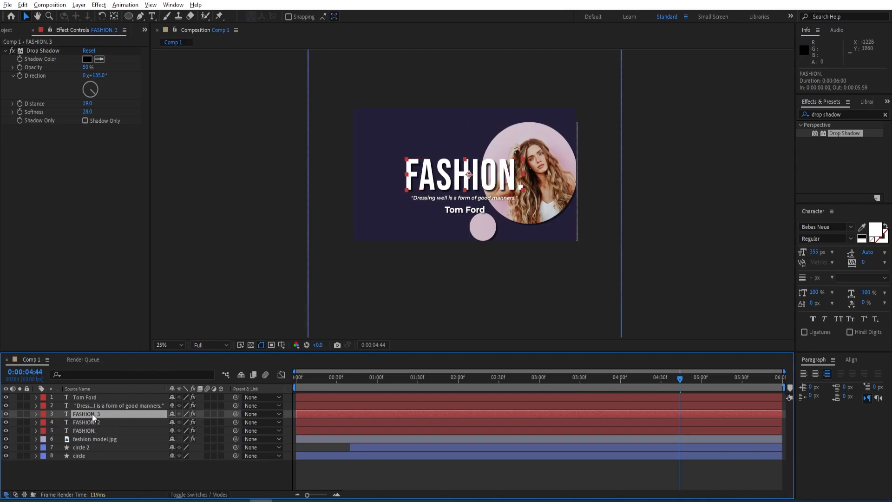
Move the FASHION. 2 and FASHION. 3 layers below the fashion model.jpg layer
left_click(96, 421)
left_click(93, 413, "shift")
left_click_drag(93, 413, 94, 440)
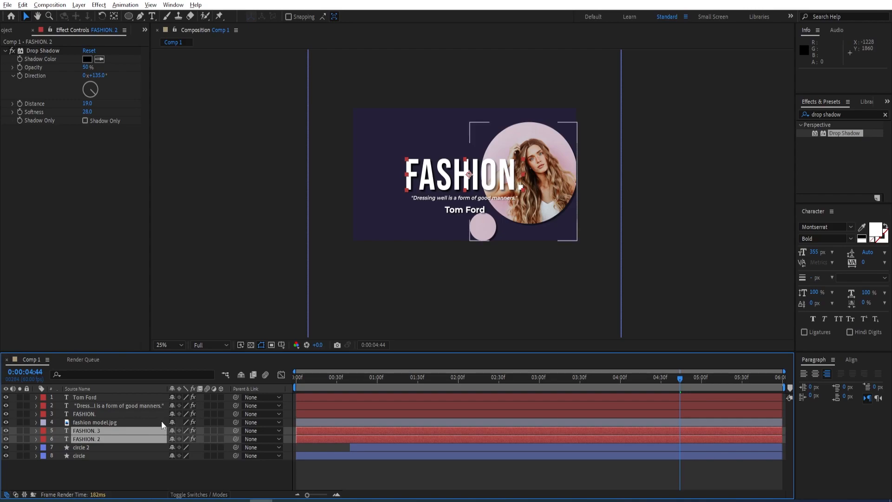
key("F2")
Scale the FASHION. 2 and FASHION. 3 layers up to 246%
left_click(97, 432)
left_click(99, 437, "shift")
key("s")
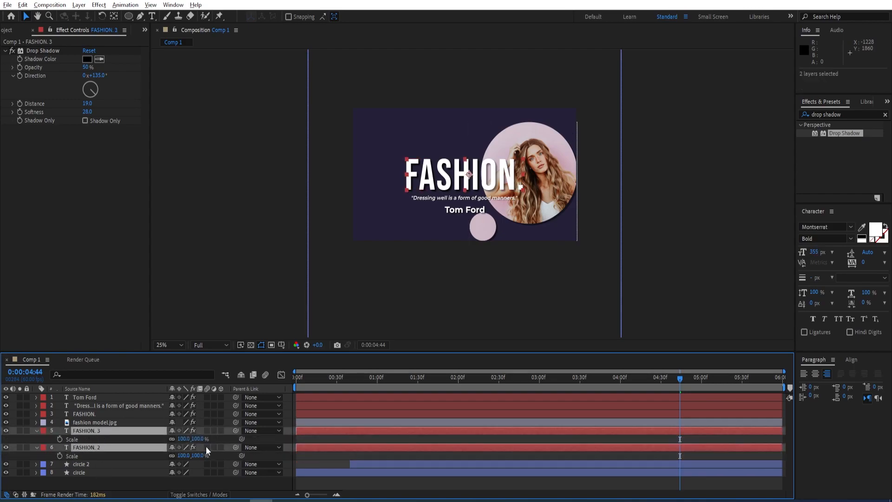
left_click_drag(192, 438, 260, 434)
Move the enlarged FASHION. 3 text up to about position 999, 220, near the top of the frame
left_click(97, 431)
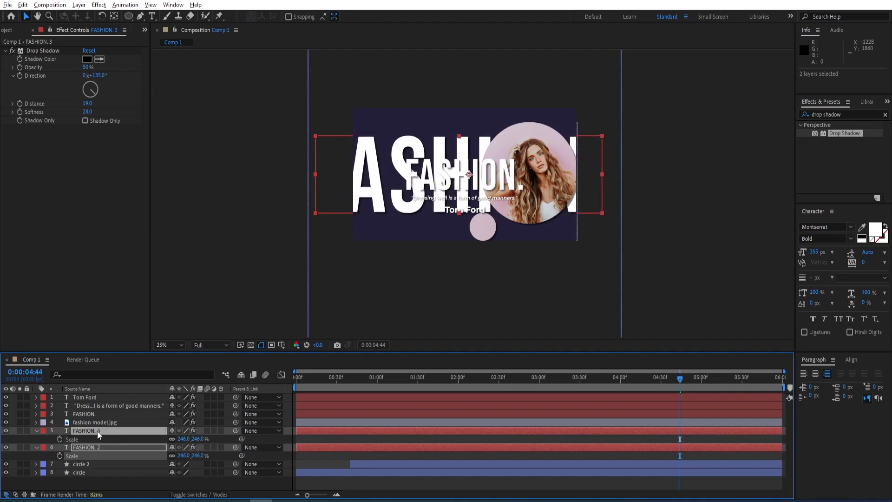
left_click_drag(404, 177, 405, 135)
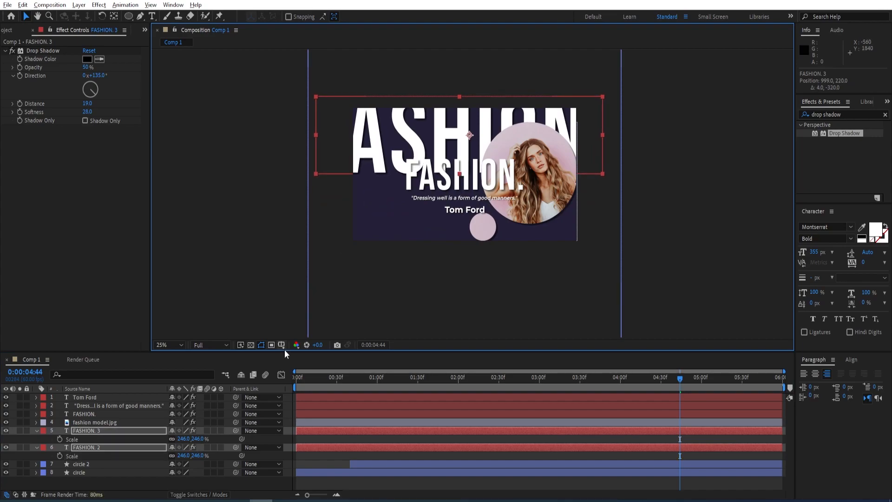
left_click(95, 447)
Set the scale of both the FASHION. 2 and FASHION. 3 layers to 249%
left_click(167, 431)
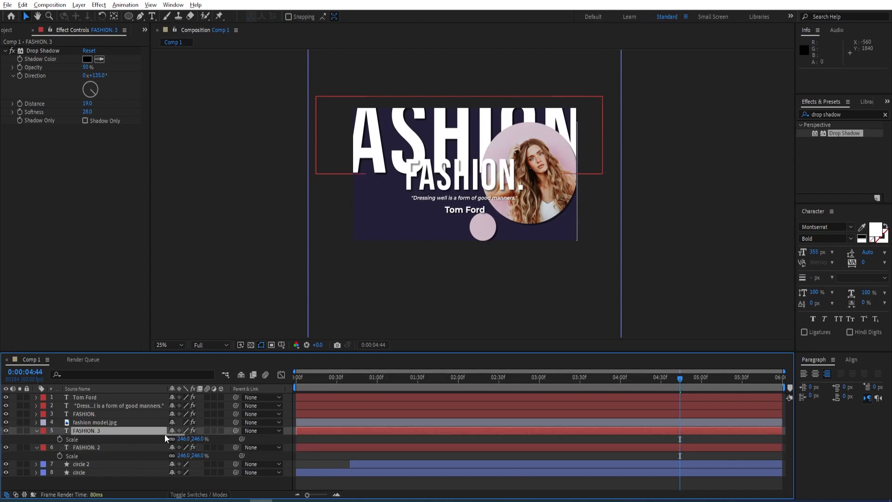
mouse_move(182, 438)
left_mouse_down()
mouse_move(166, 439)
mouse_move(190, 444)
left_mouse_up()
key("ctrl+z")
left_click(116, 447, "shift")
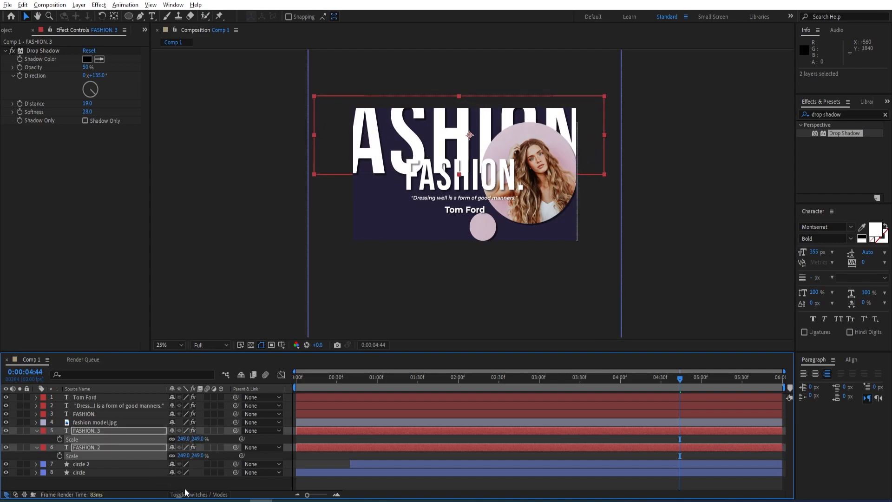
Offset the large background texts, placing FASHION. 2 at about 1451, 944 and FASHION. 3 at about 663, 184
left_click(99, 447)
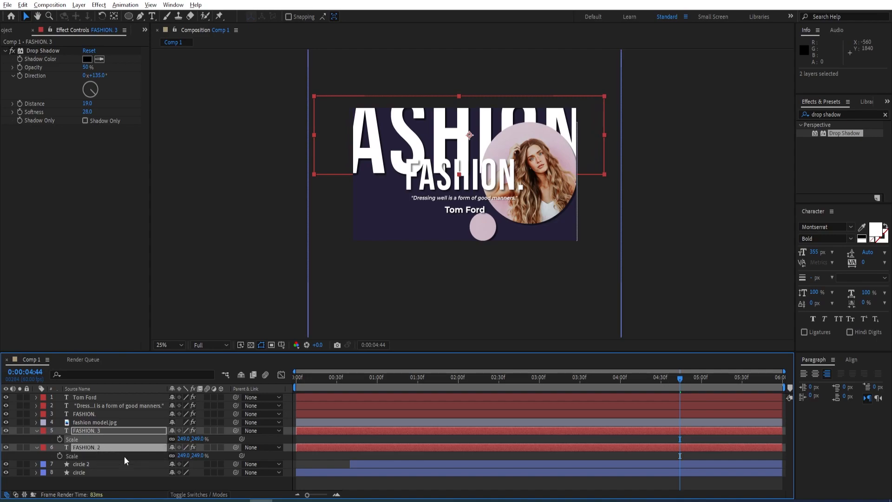
left_click(89, 432, "ctrl")
left_click(63, 447)
left_click_drag(407, 175, 458, 249)
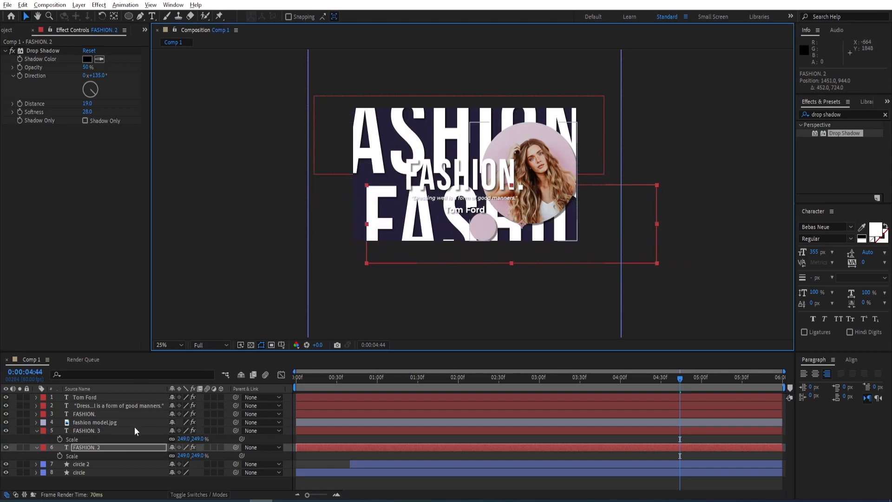
left_click(97, 430)
left_click_drag(453, 148, 421, 143)
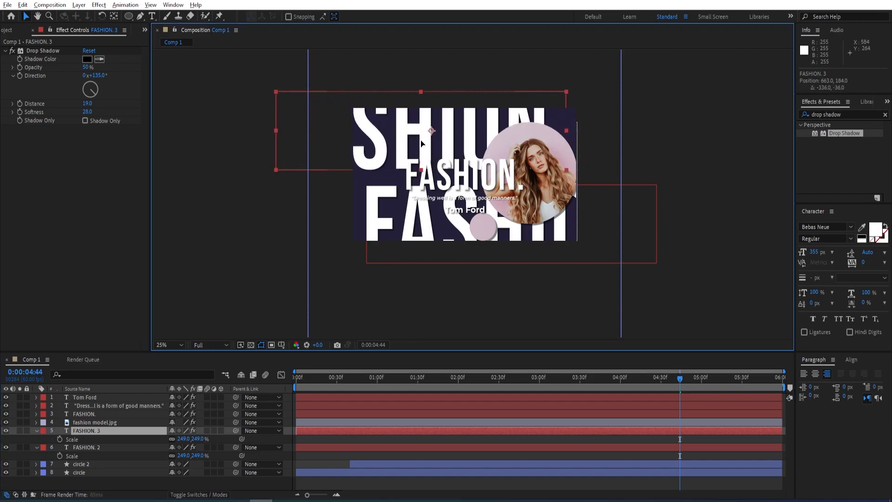
Apply the Fill effect to the FASHION. 2 and FASHION. 3 layers
left_click(91, 442)
left_click(91, 446)
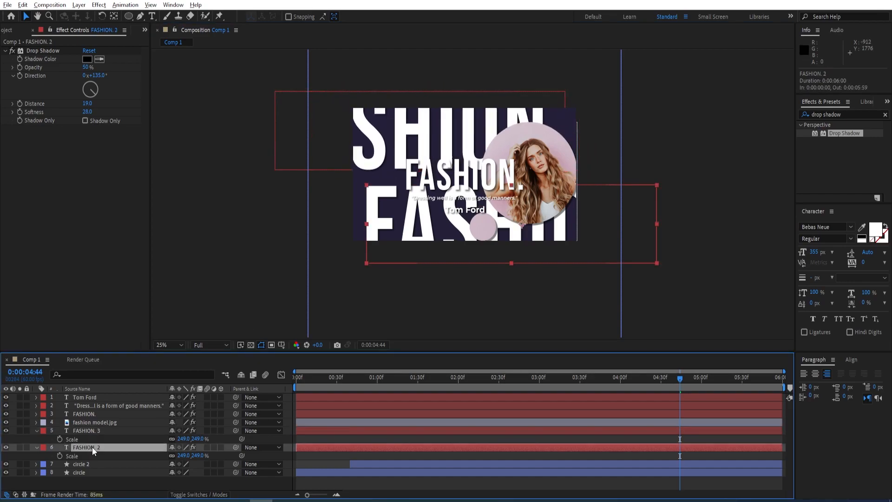
left_click(100, 430, "ctrl")
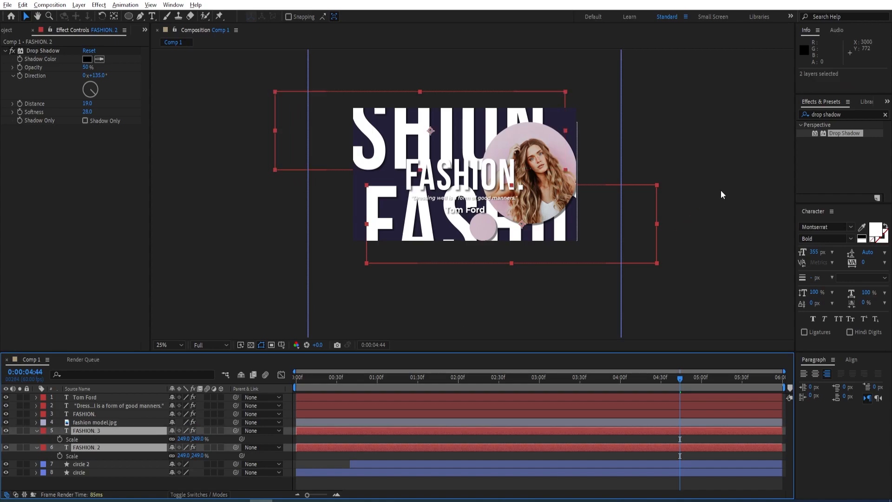
left_click(839, 115)
type("fill")
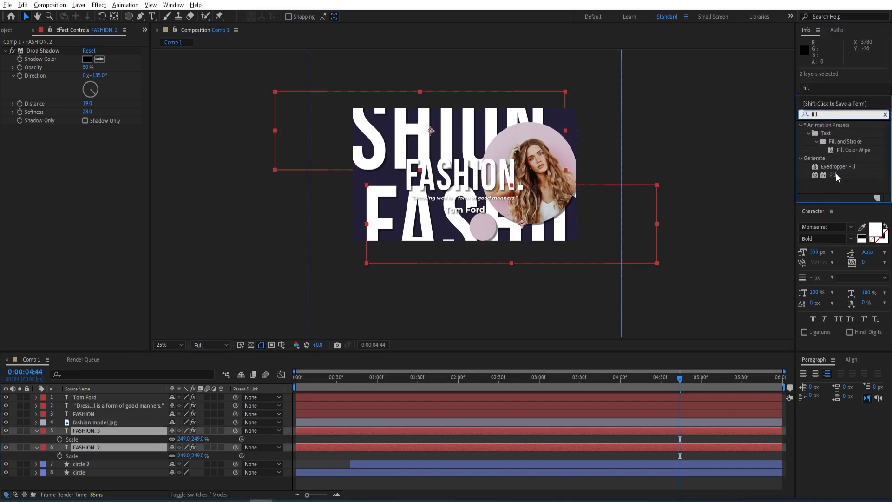
double_click(832, 174)
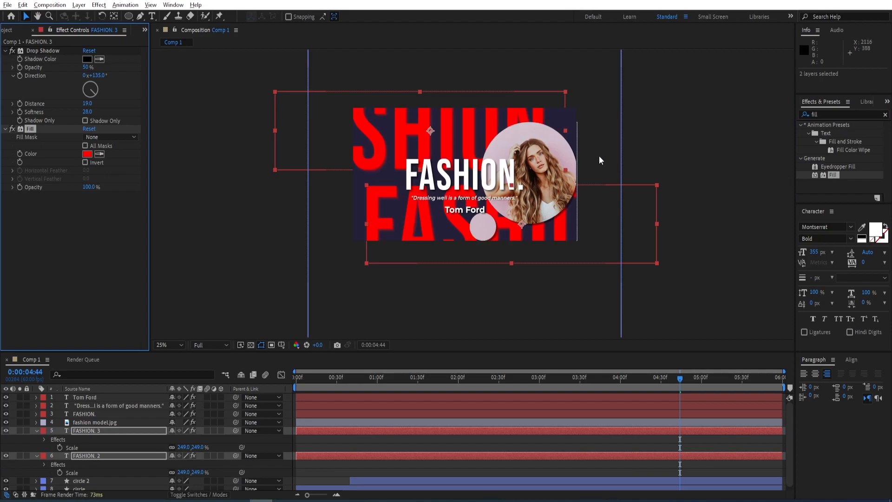
Sample the background colour for the Fill on FASHION. 3 and darken it to 110E1E
left_click(99, 431)
left_click(99, 153)
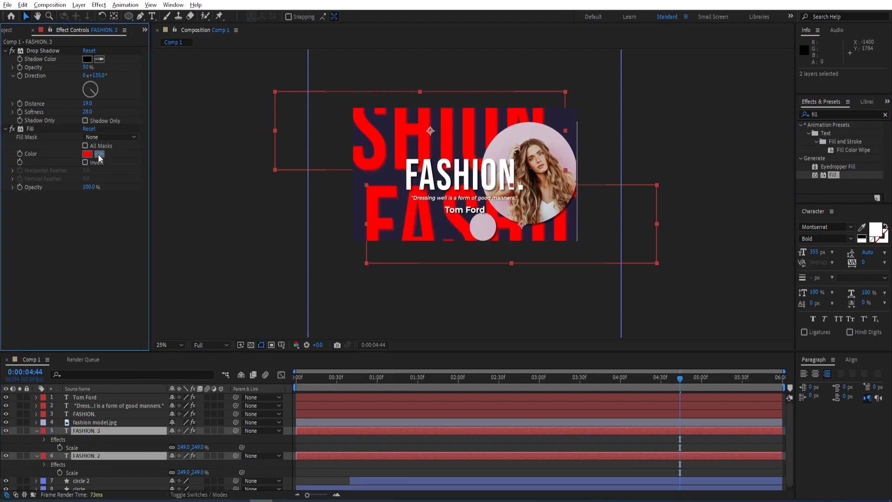
left_click(360, 183)
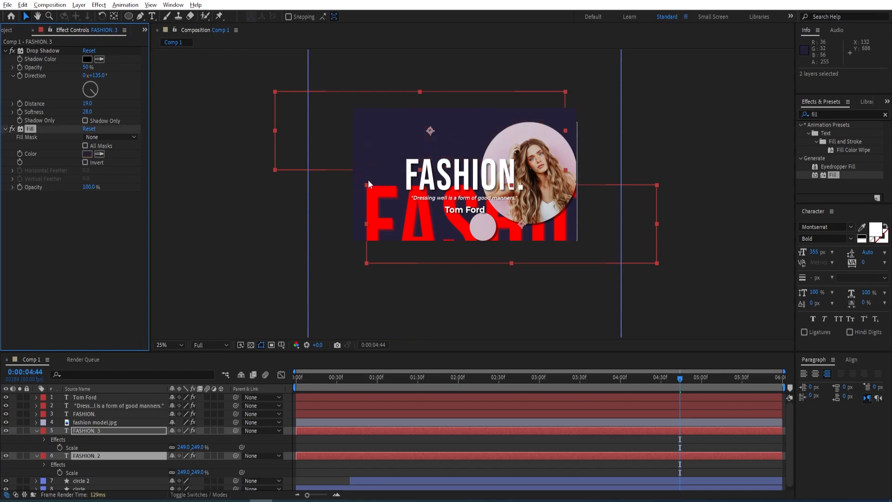
left_click(87, 153)
left_click_drag(668, 309, 680, 328)
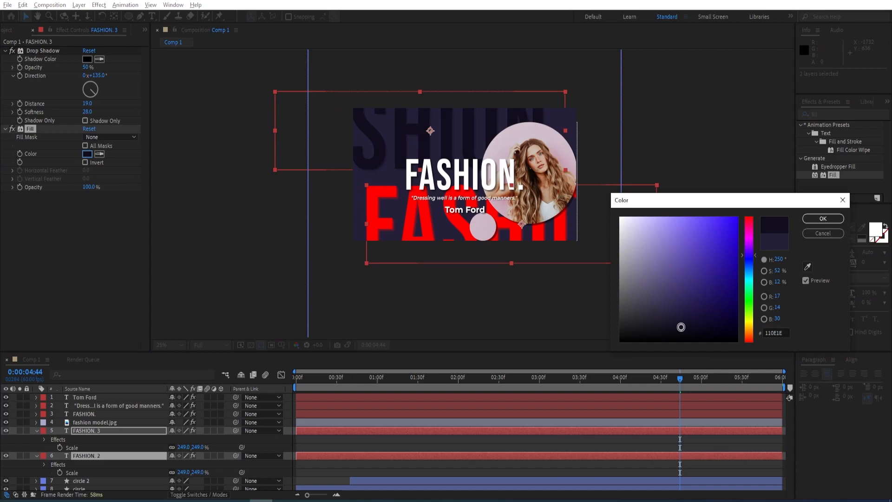
left_click(784, 331)
left_click(822, 218)
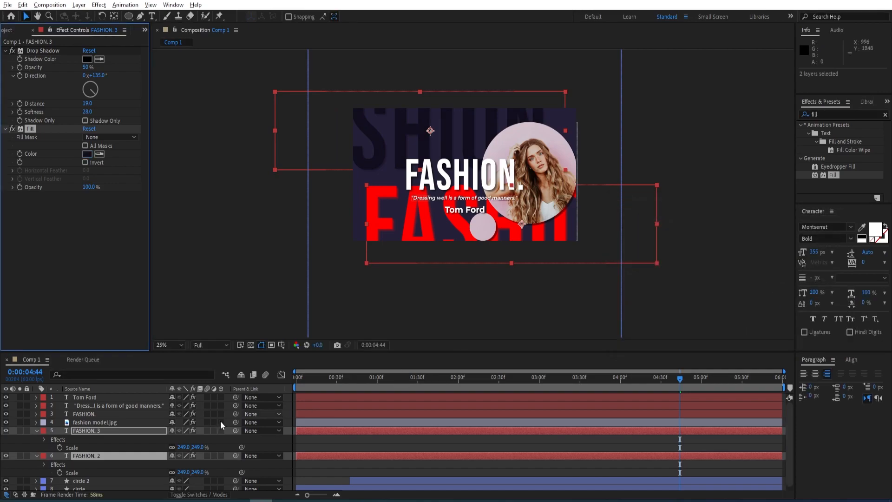
Set the Fill colour of the FASHION. 2 layer to the same dark shade, 110E1E
left_click(95, 431)
left_click(90, 455, "ctrl")
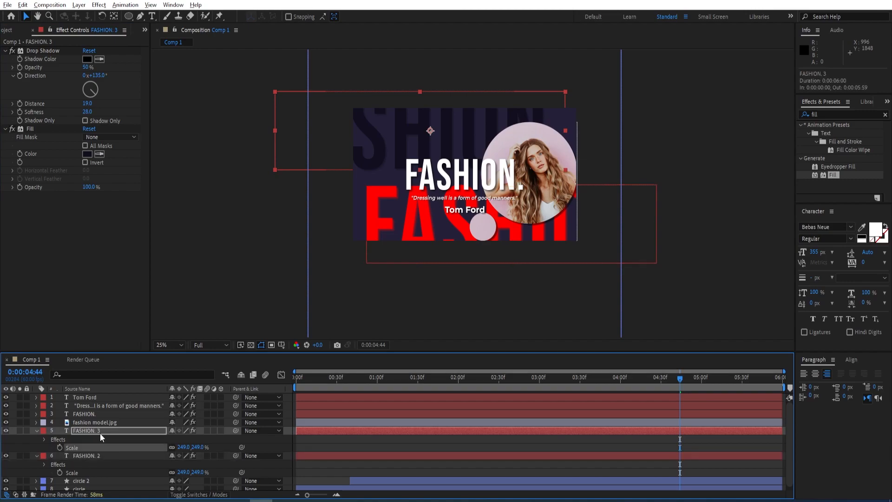
left_click(95, 456)
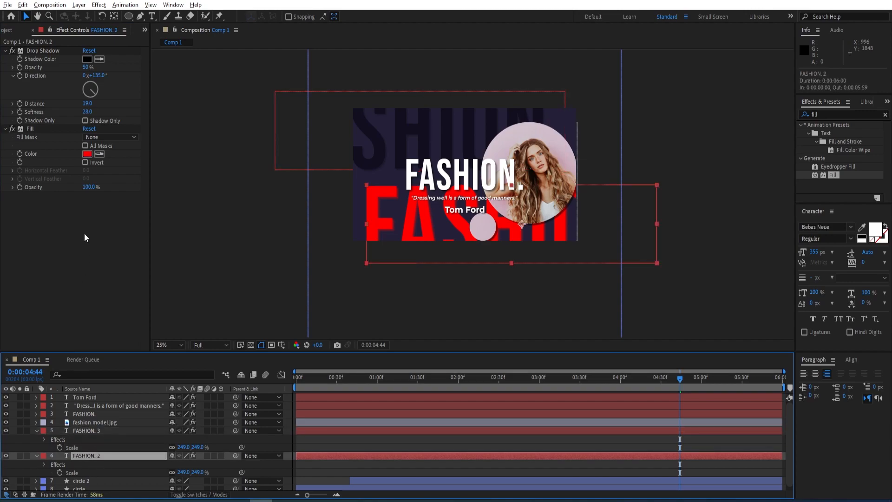
left_click(88, 155)
key("ctrl+v")
left_click(823, 218)
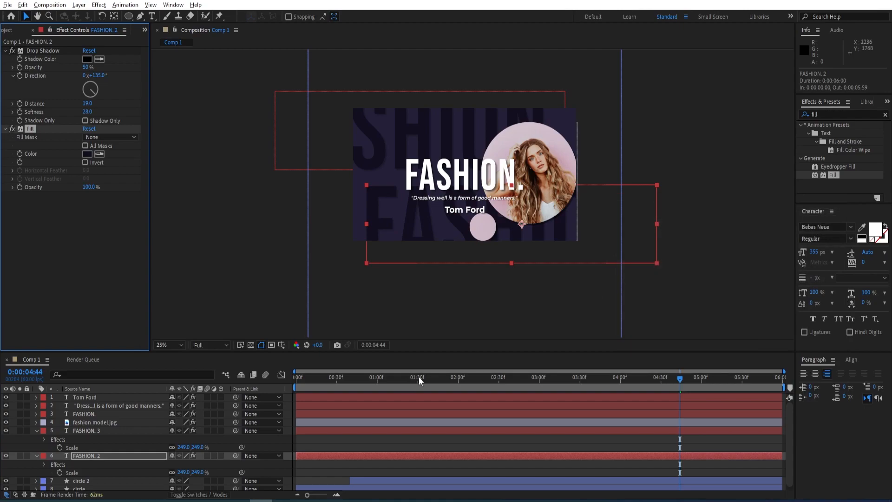
Lower the opacity of the FASHION. 2 and FASHION. 3 layers to about 34%
left_click(90, 455)
left_click(90, 430, "ctrl")
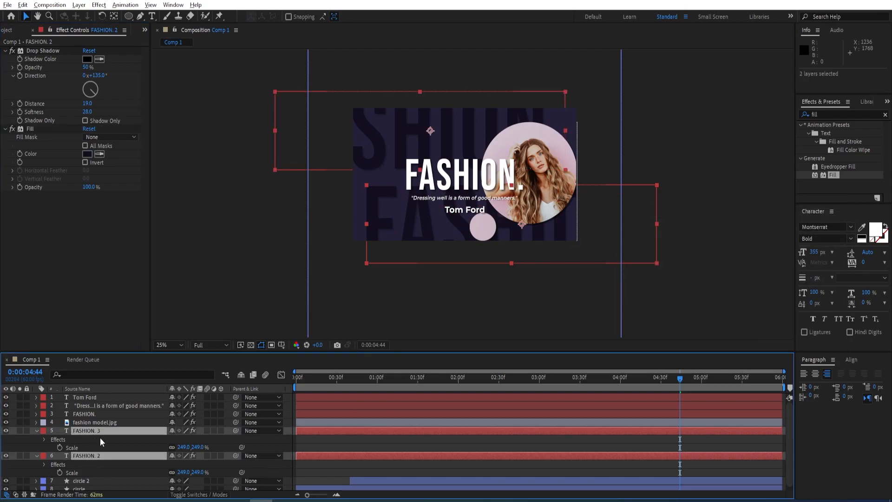
key("t")
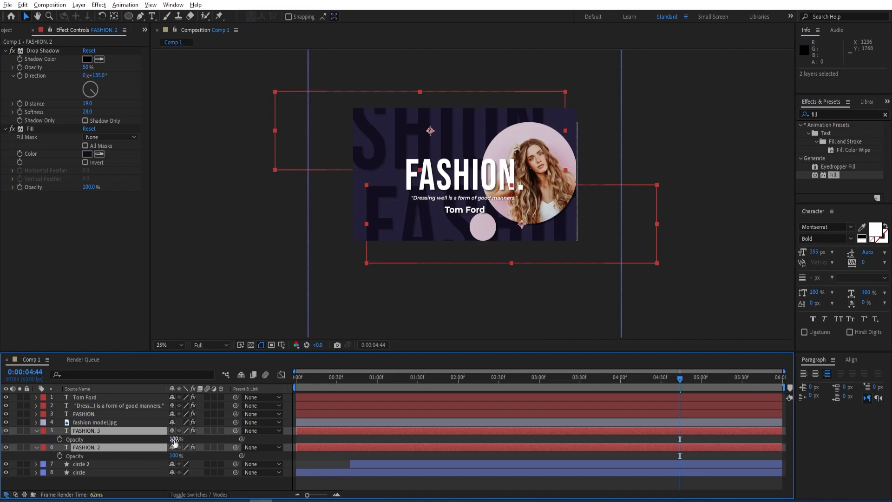
left_click_drag(174, 440, 168, 439)
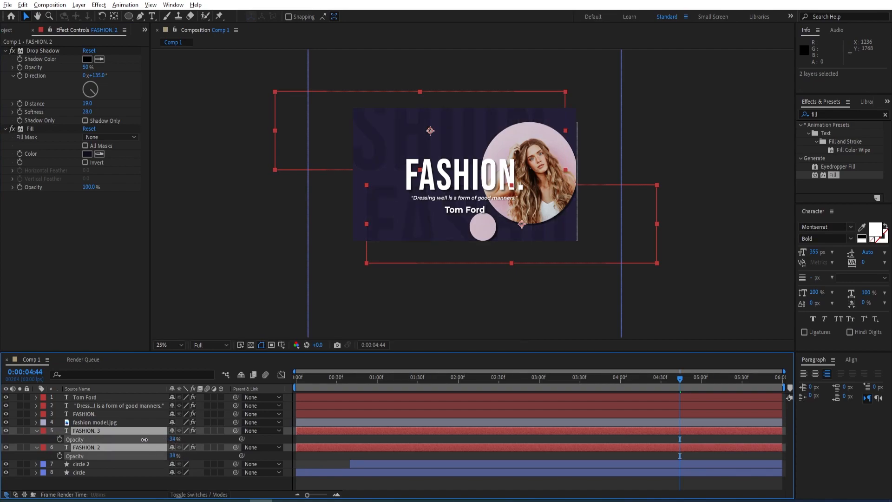